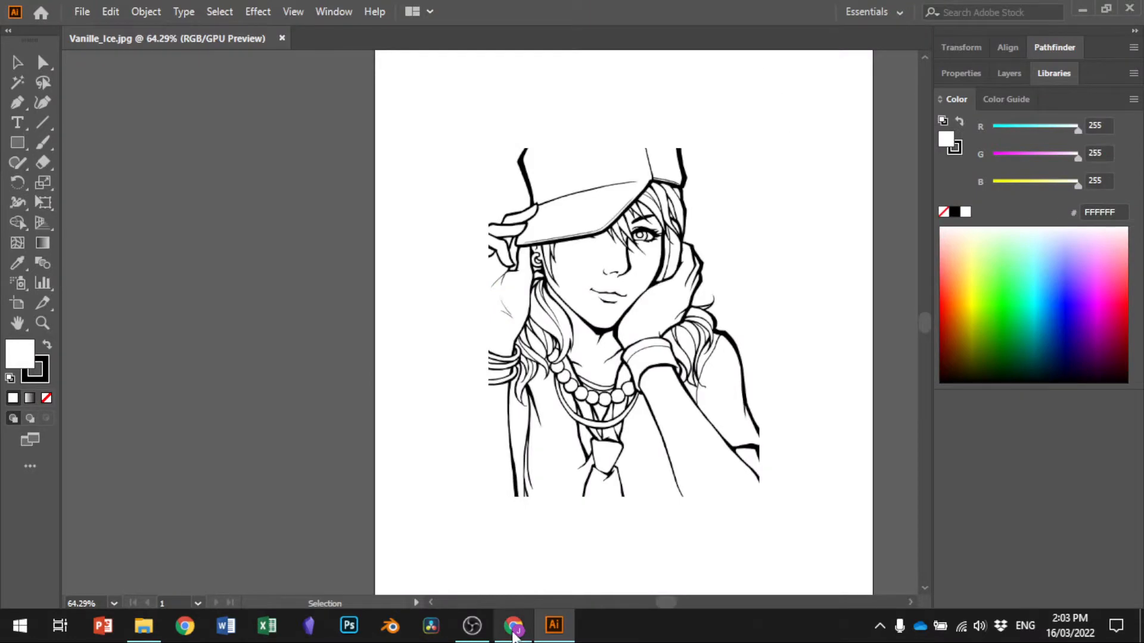
Open ironmansinglefigurelogo.jpg from the images folder as a second document in Illustrator.
click(143, 636)
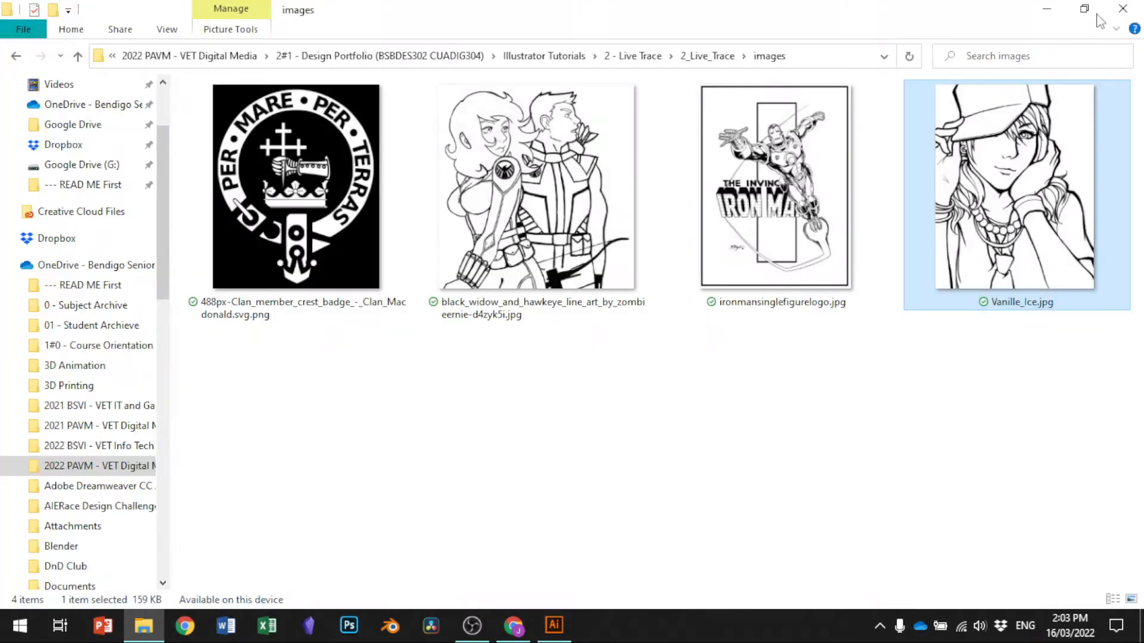
click(1106, 8)
scroll(587, 343, down, 8)
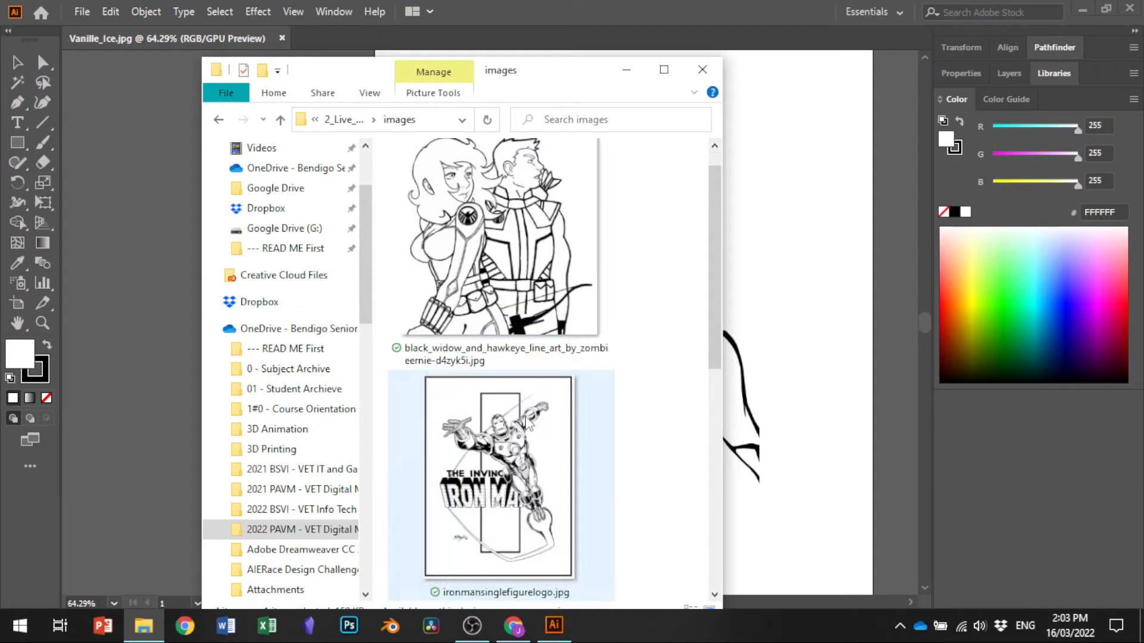
click(501, 268)
drag(847, 45, 843, 40)
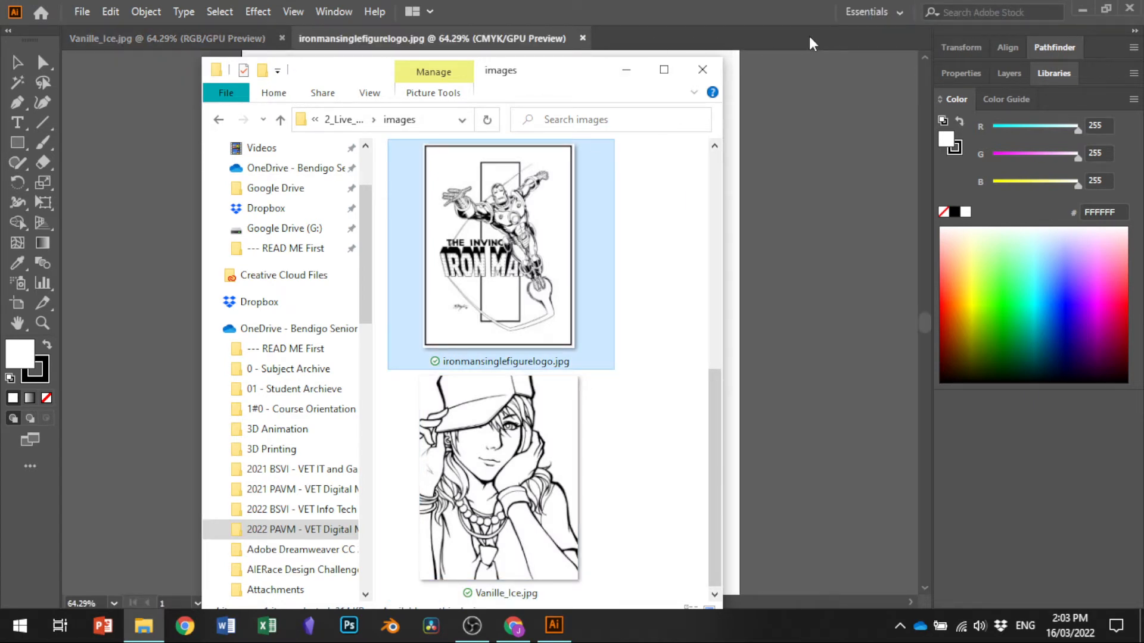
click(798, 100)
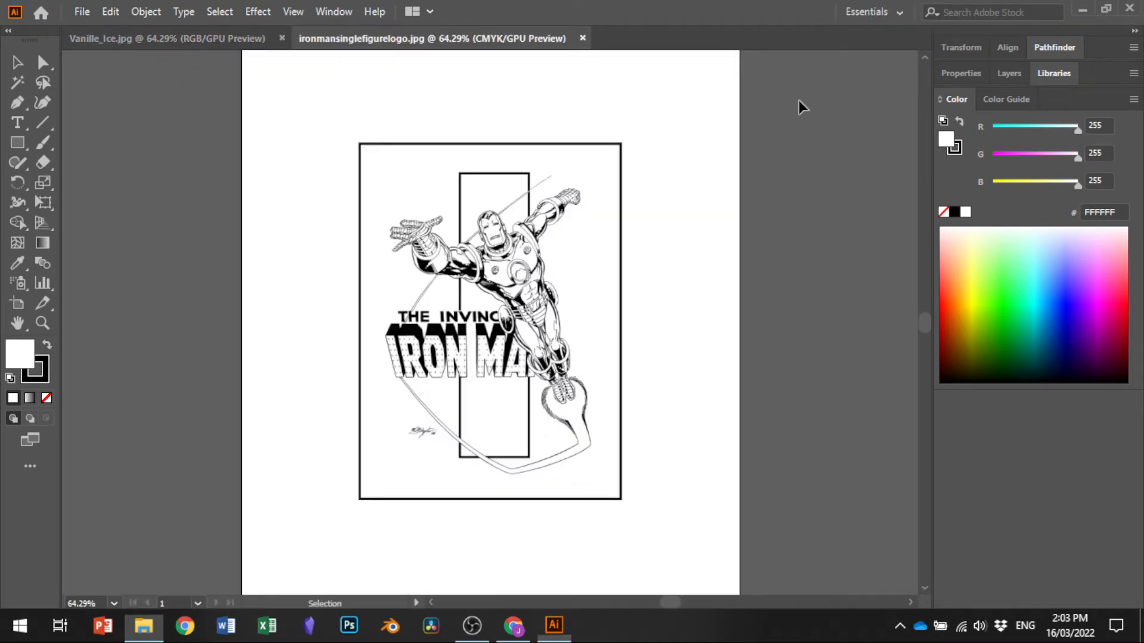
Return to the Vanille_Ice.jpg document, select the line drawing and make an Image Trace of it.
click(194, 36)
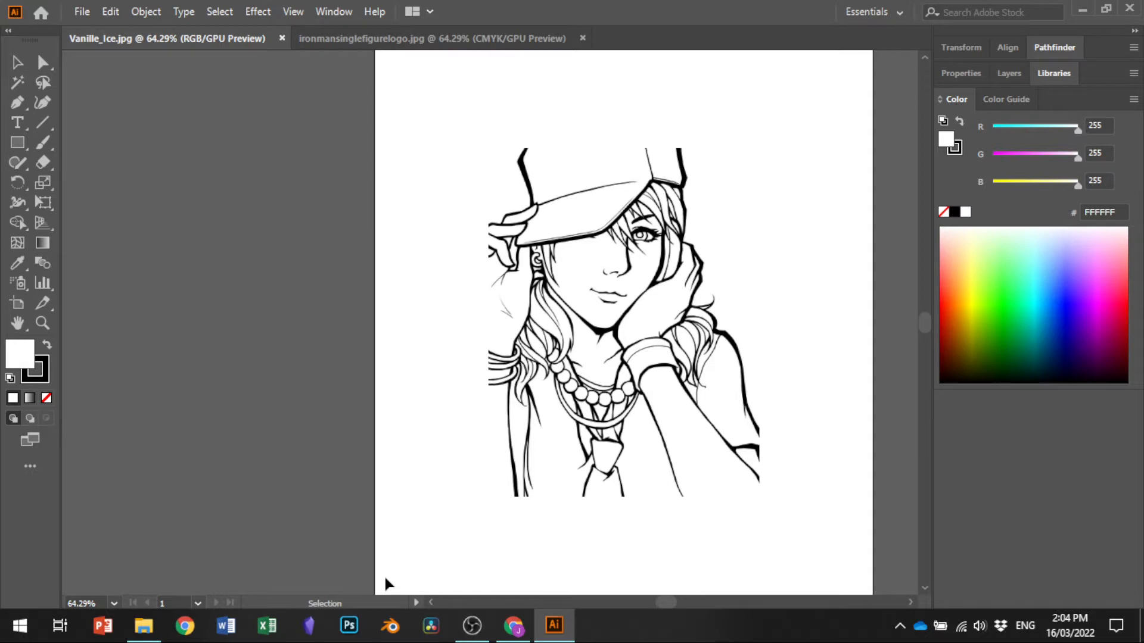
click(603, 384)
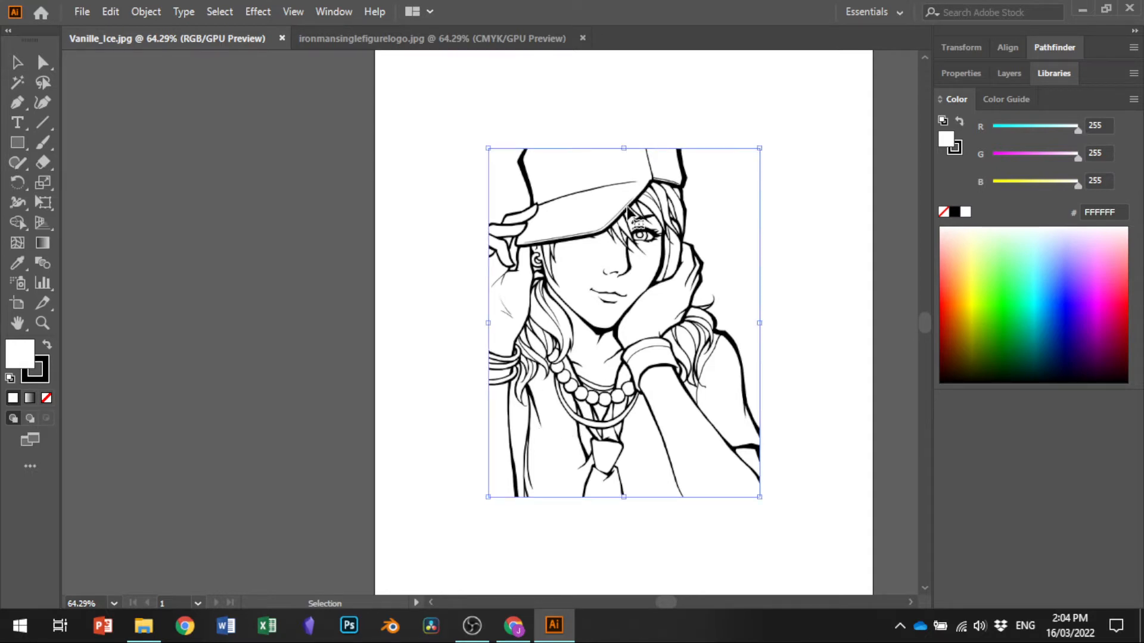
click(146, 11)
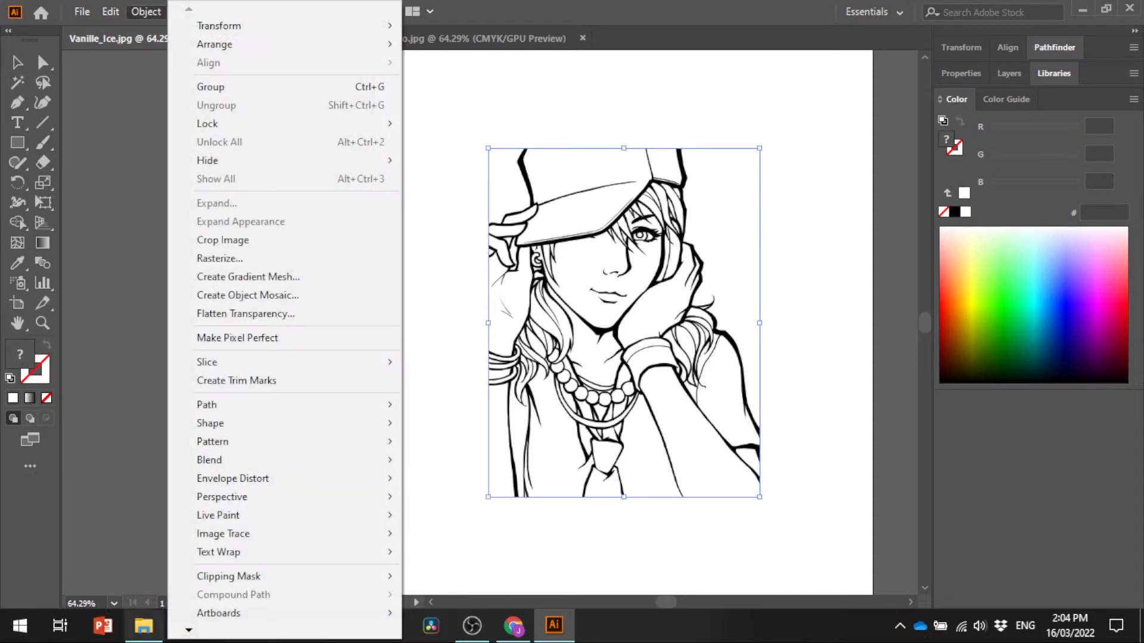
mouse_move(247, 539)
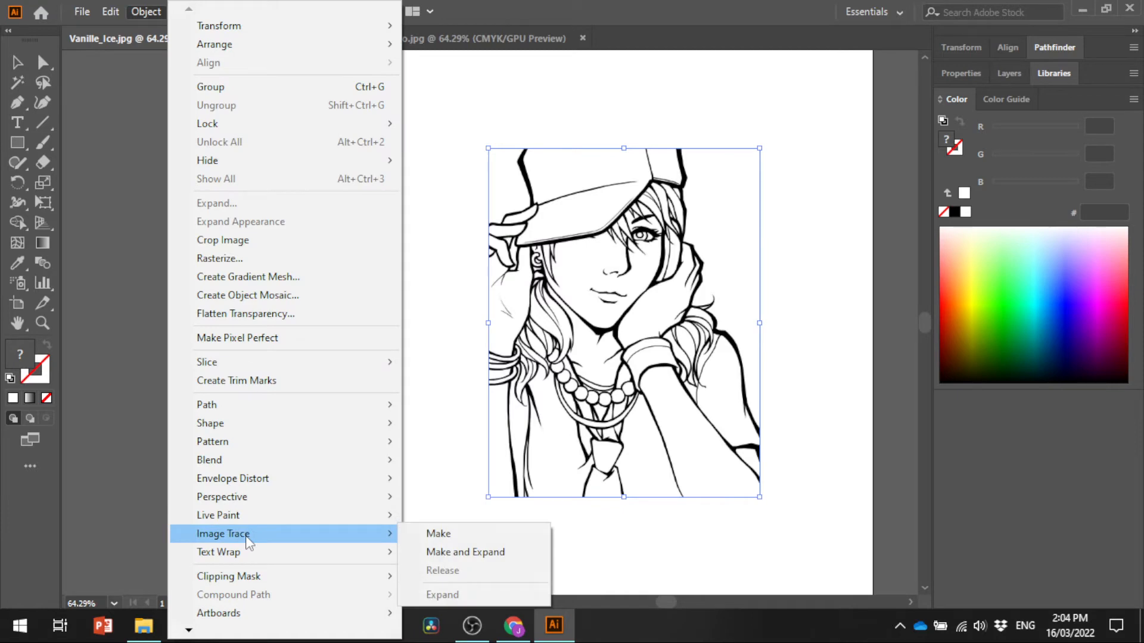
click(142, 12)
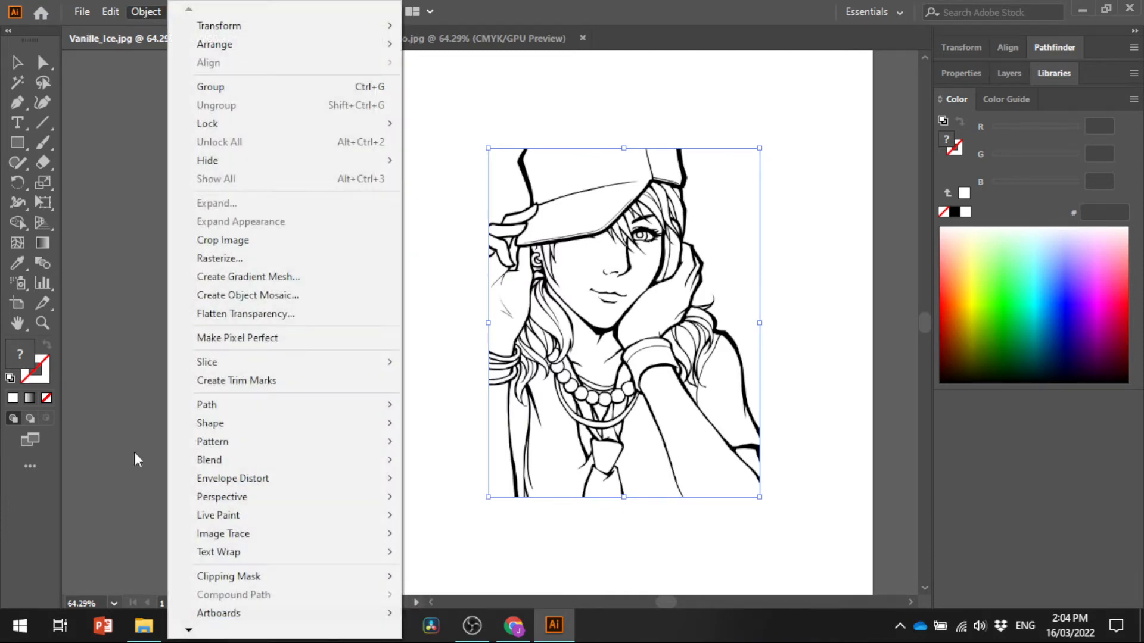
mouse_move(252, 539)
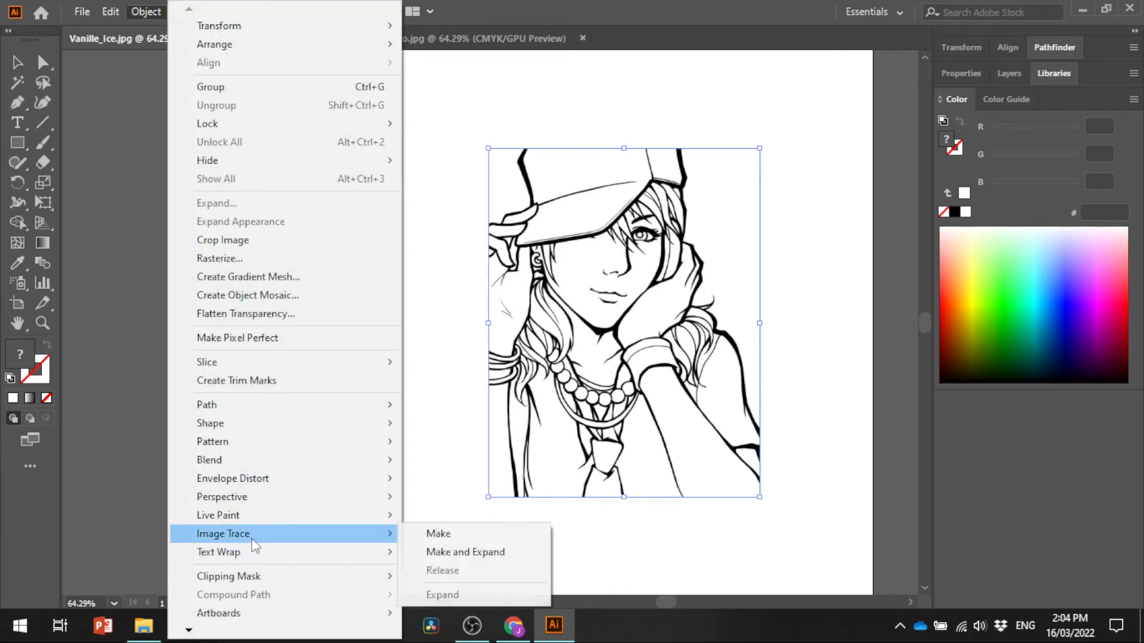
click(448, 538)
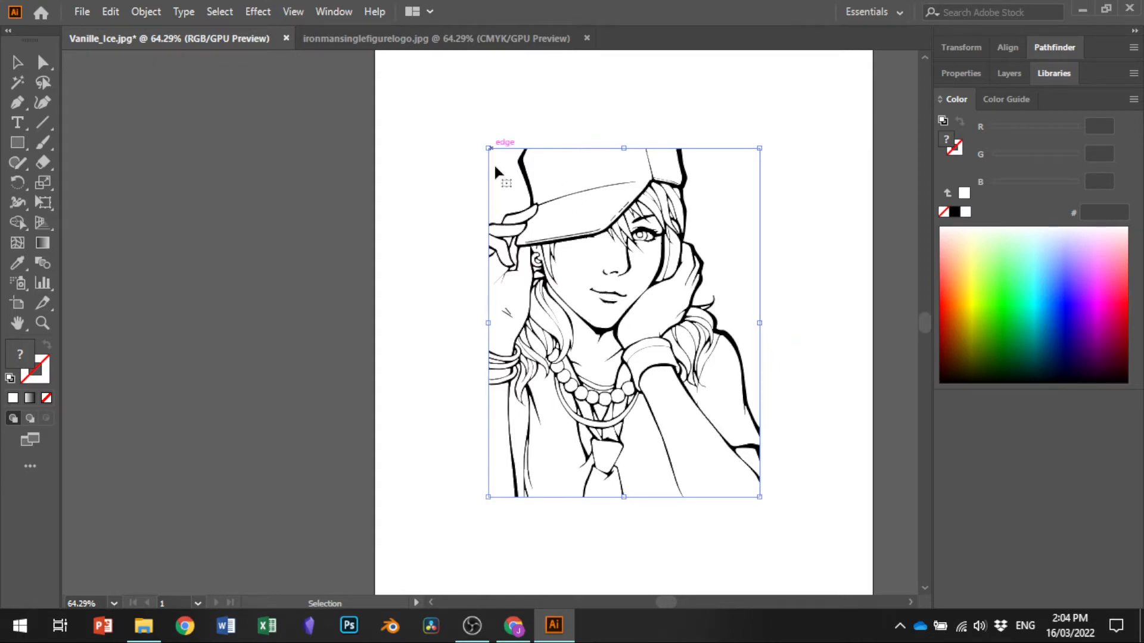
Bring up the Image Trace settings for the traced drawing and set the mode to Color.
click(336, 12)
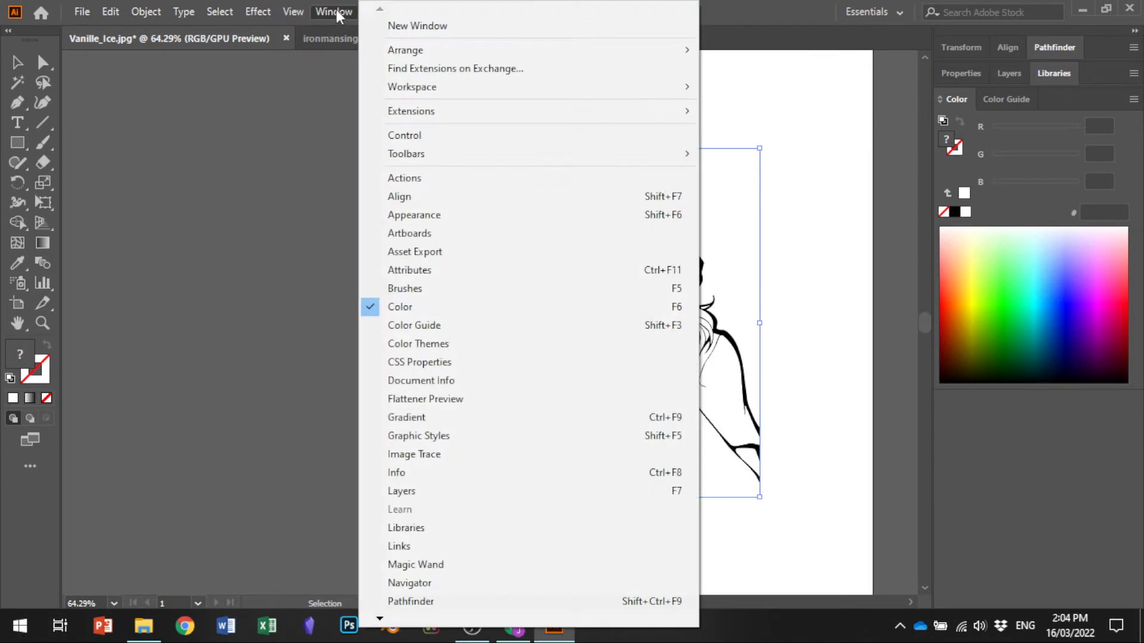
click(456, 456)
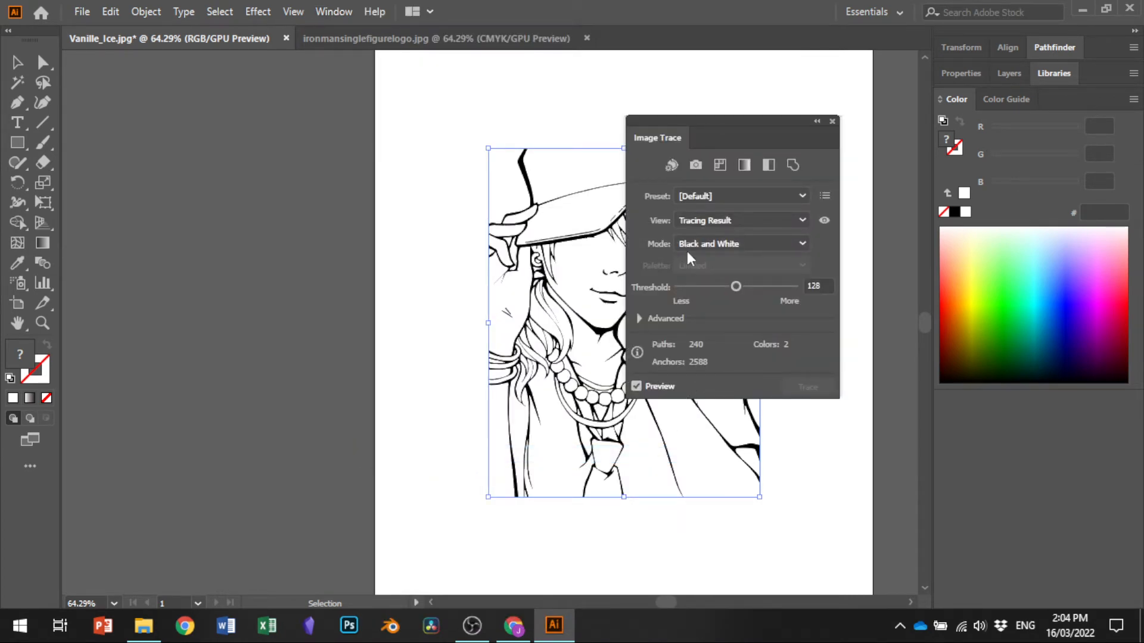
click(743, 243)
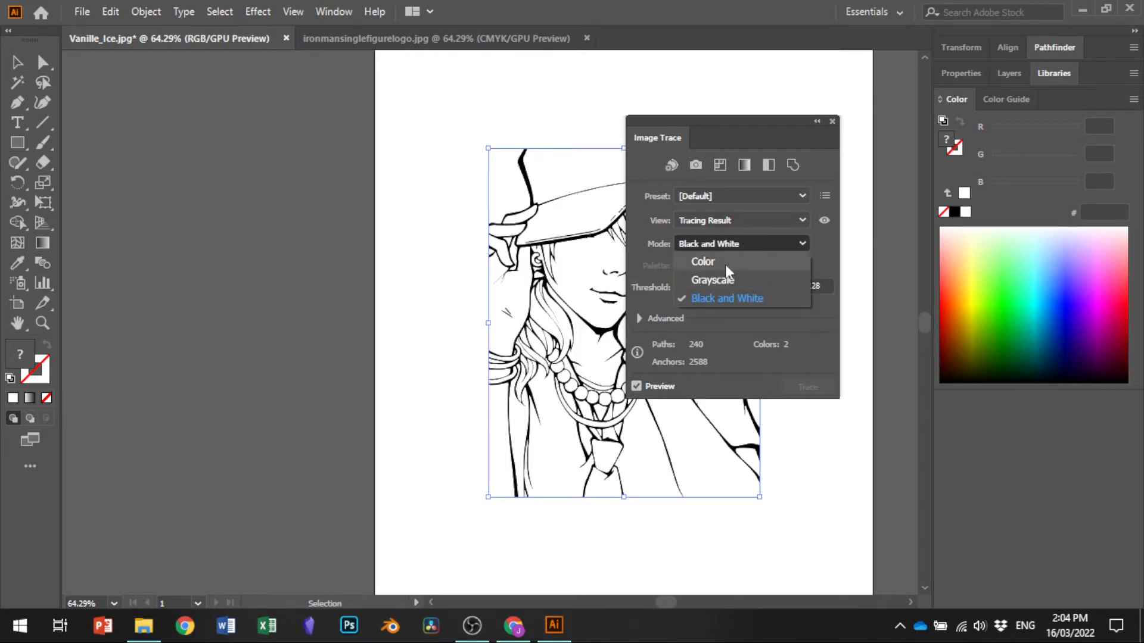
click(720, 259)
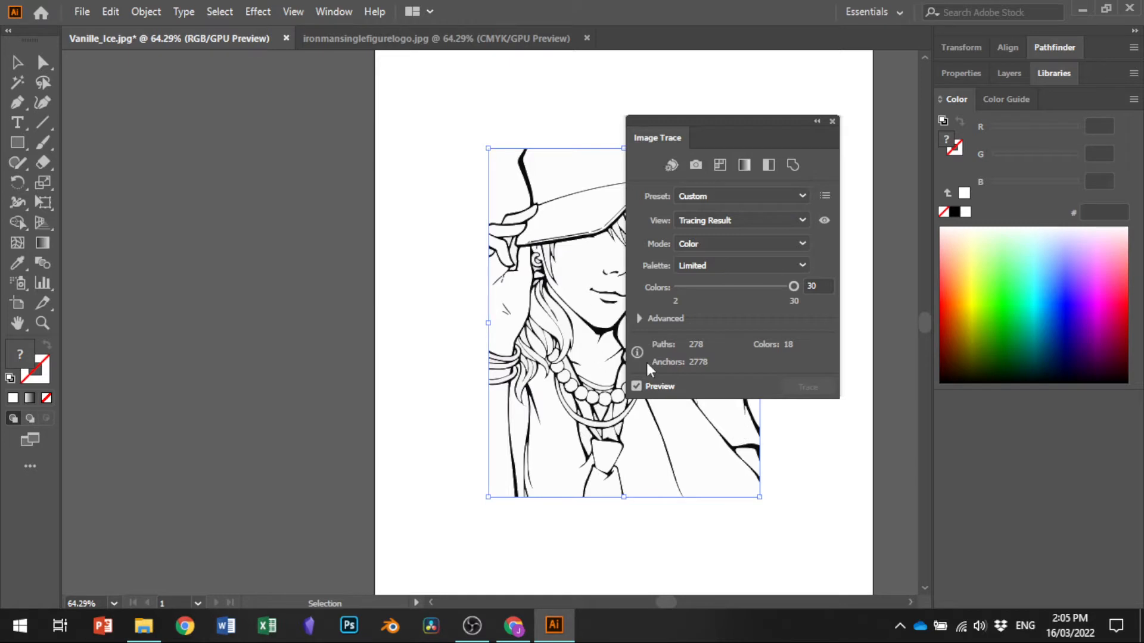
Expand the image trace into editable vector paths and close the Image Trace settings.
click(141, 15)
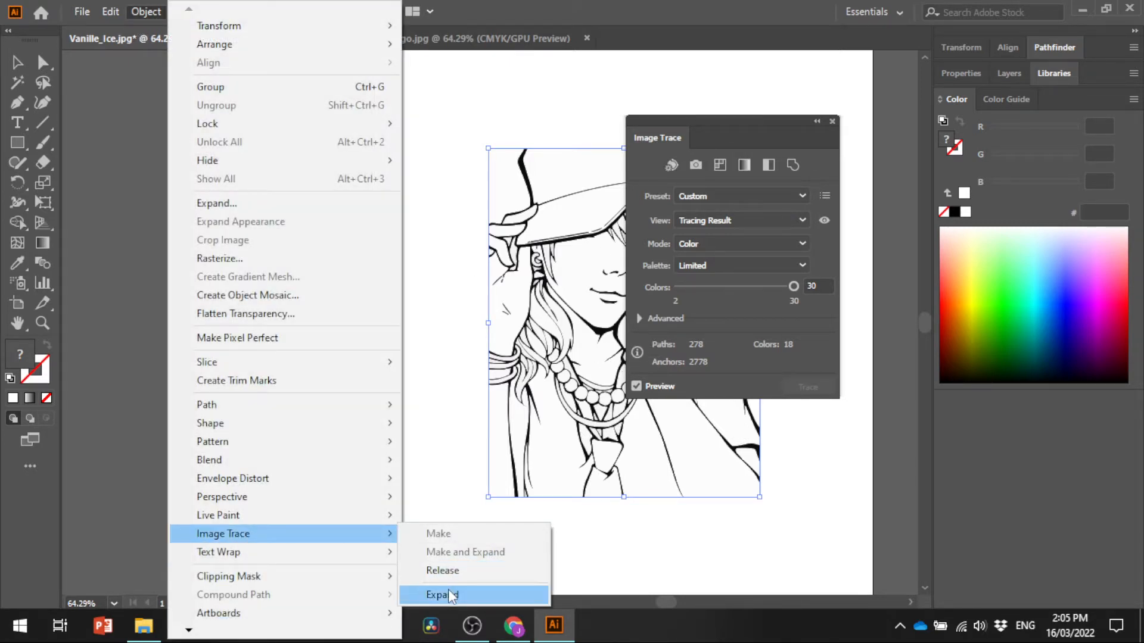
click(451, 595)
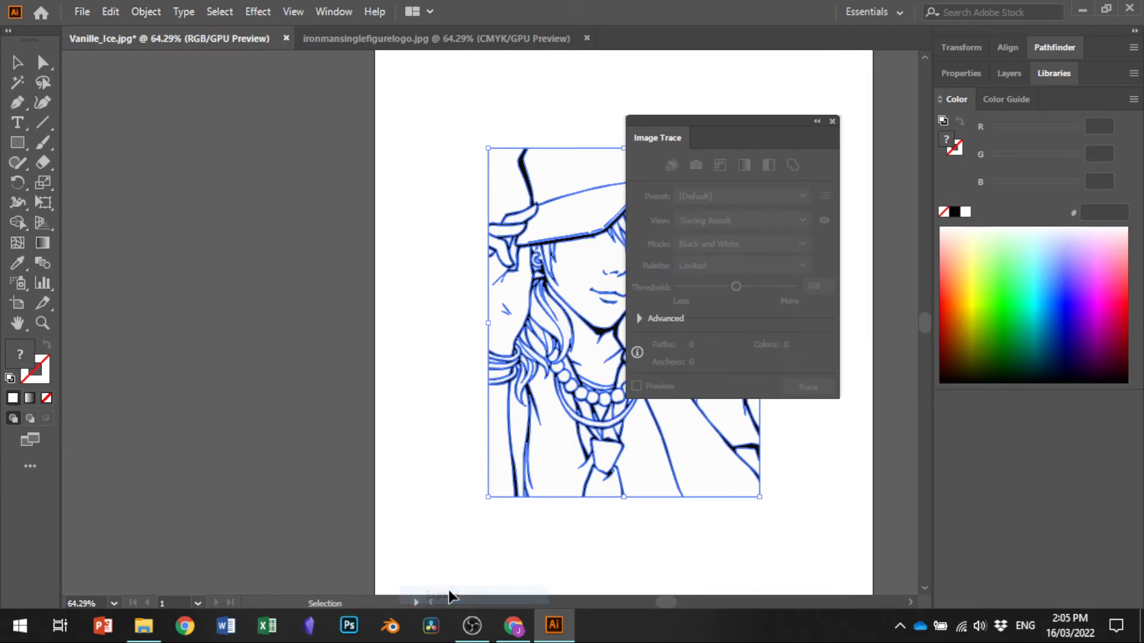
click(832, 121)
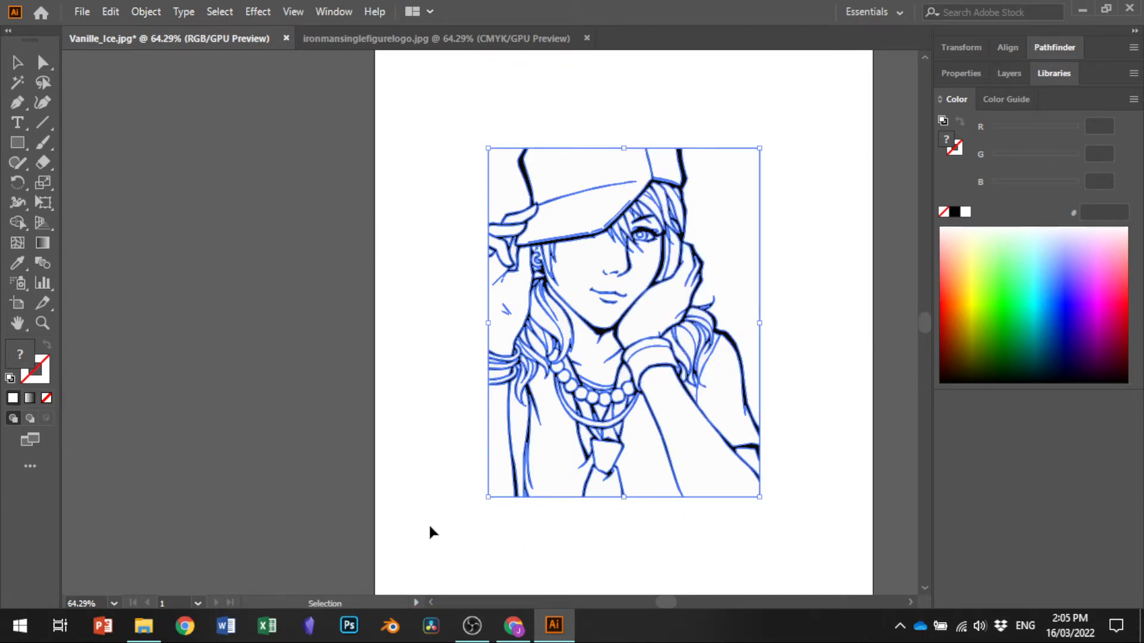
Reveal the individual paths inside Layer 1's group in the layer list.
click(1009, 74)
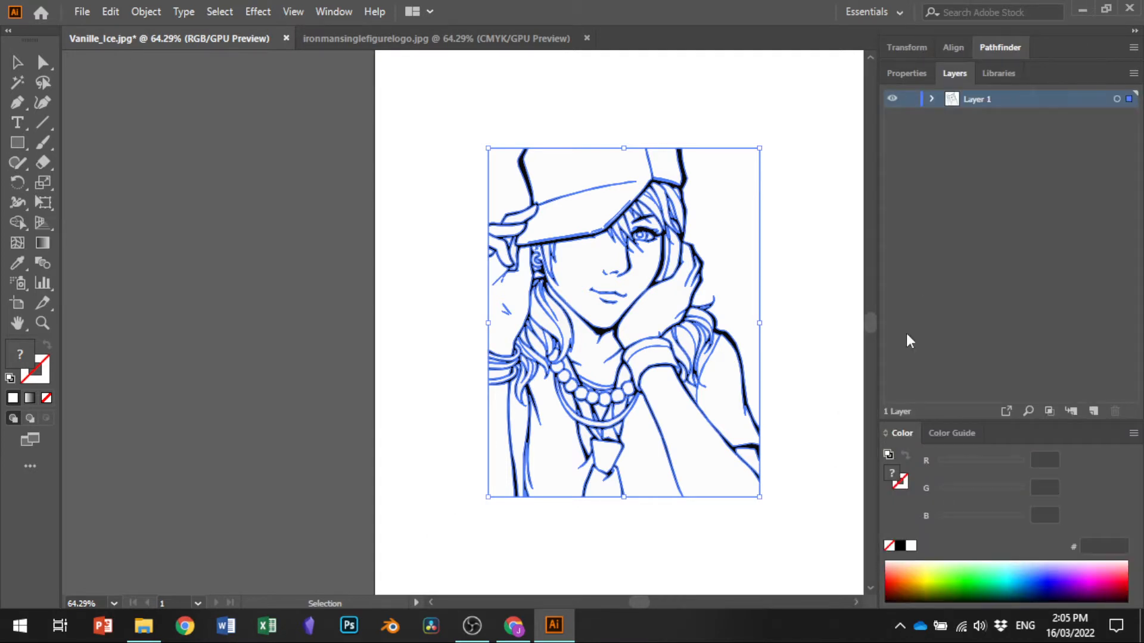
click(932, 98)
click(951, 116)
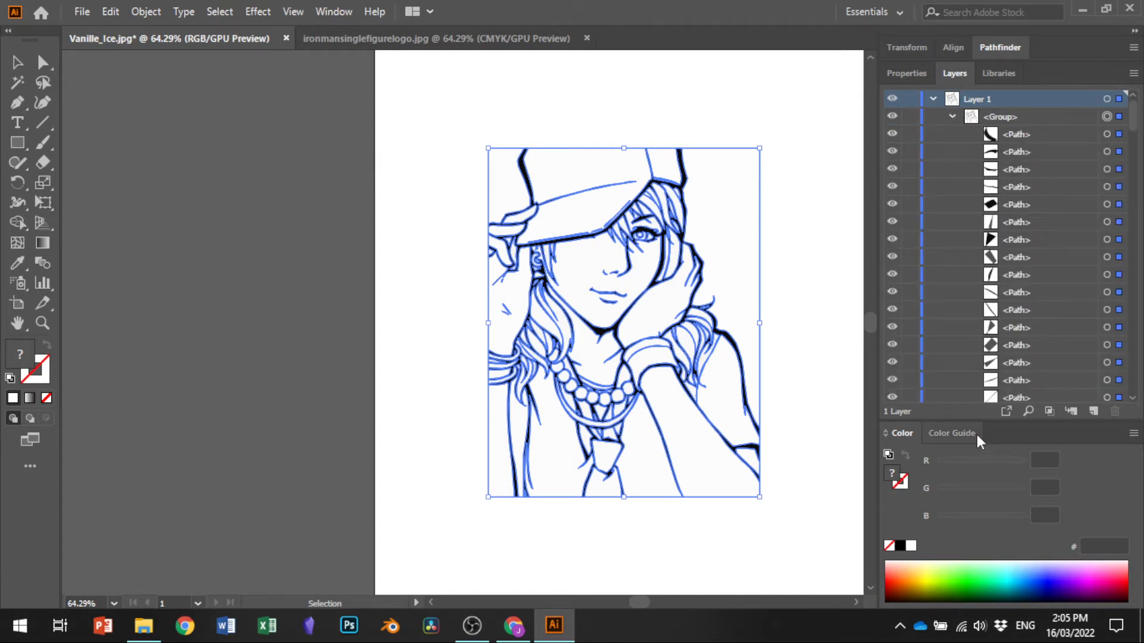
Ungroup the expanded tracing into separate paths and deselect the artwork.
click(357, 234)
click(627, 232)
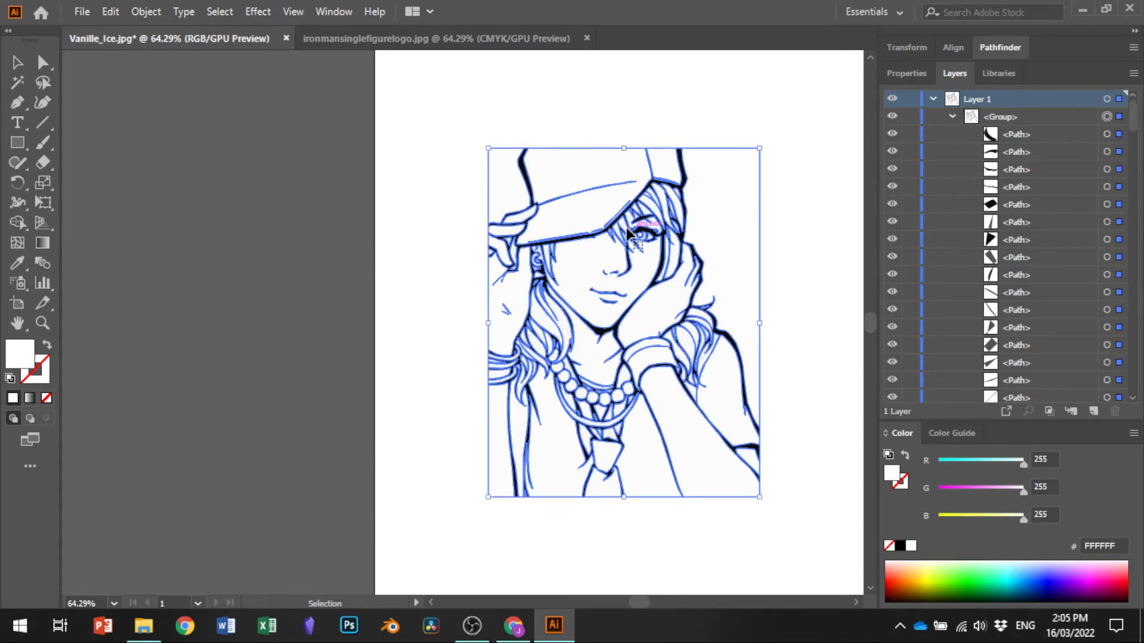
click(146, 12)
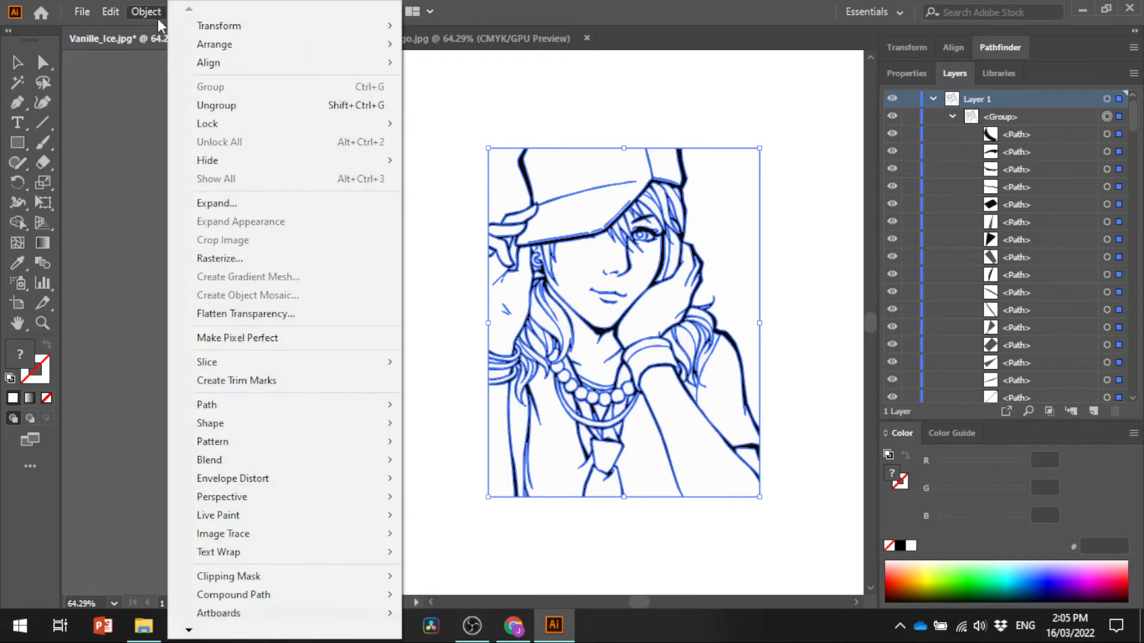
click(194, 103)
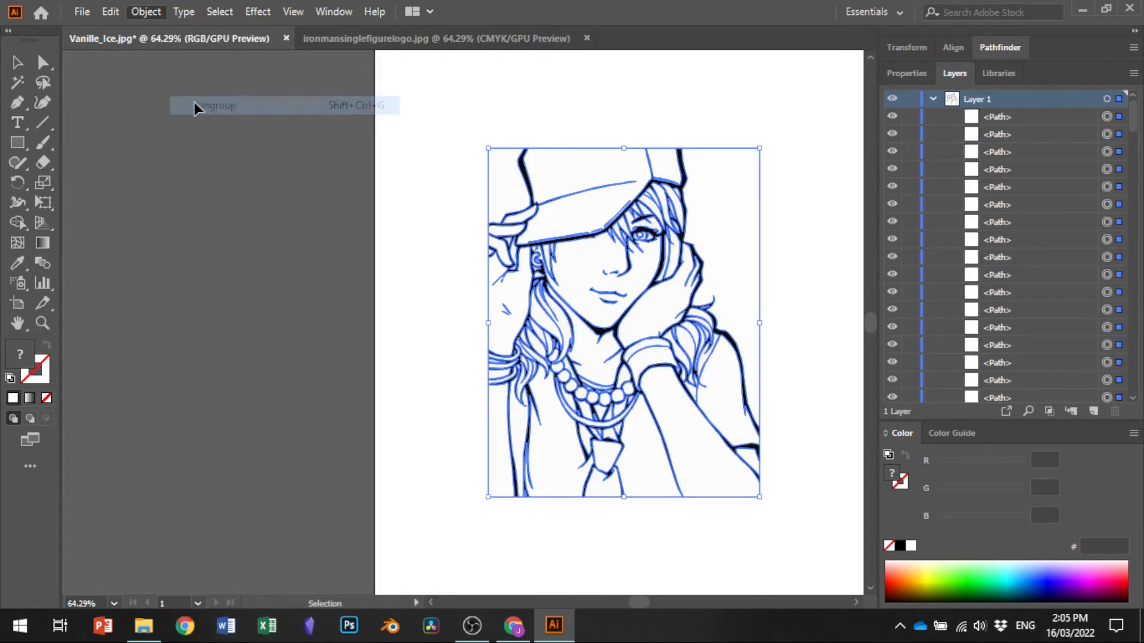
click(159, 210)
Select the face shape with the Selection tool and fill it with a light yellow skin tone.
click(17, 62)
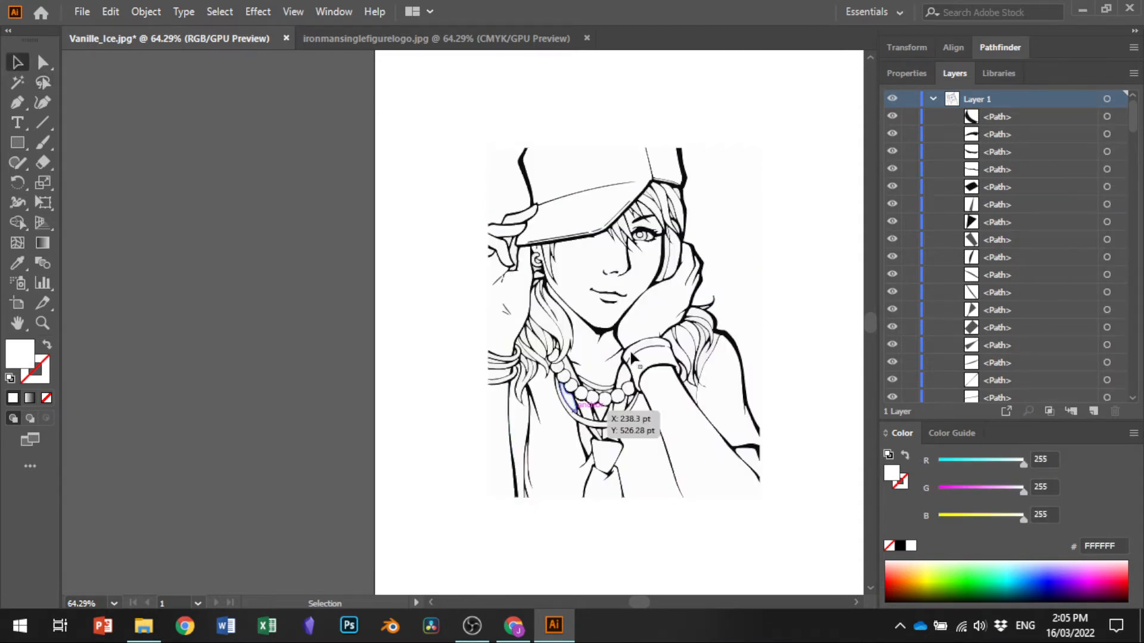
click(590, 247)
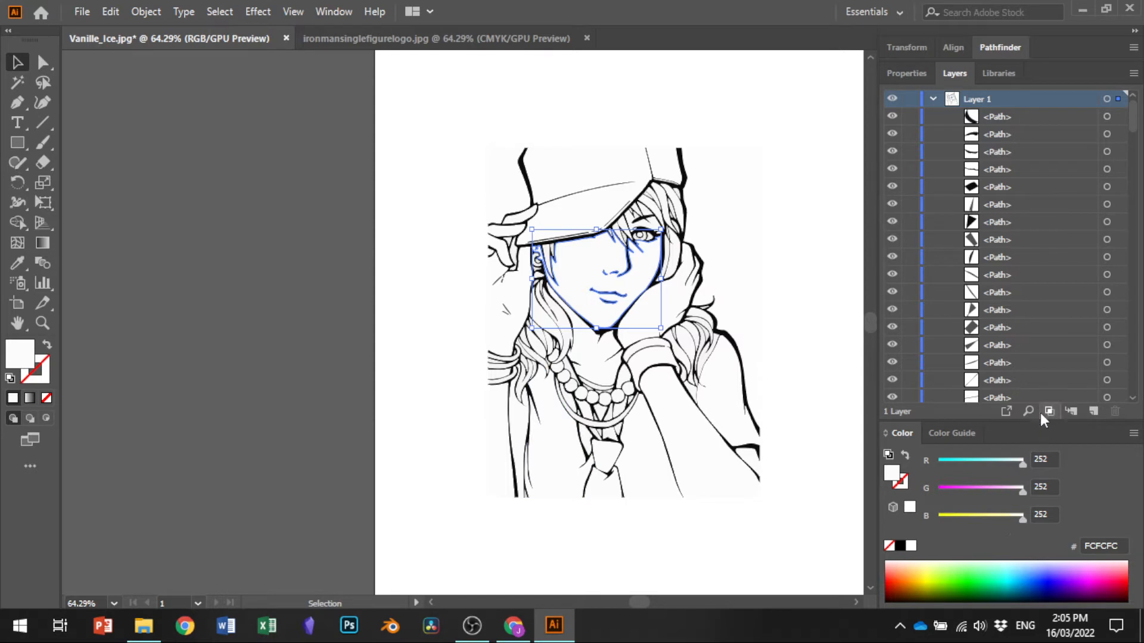
click(953, 73)
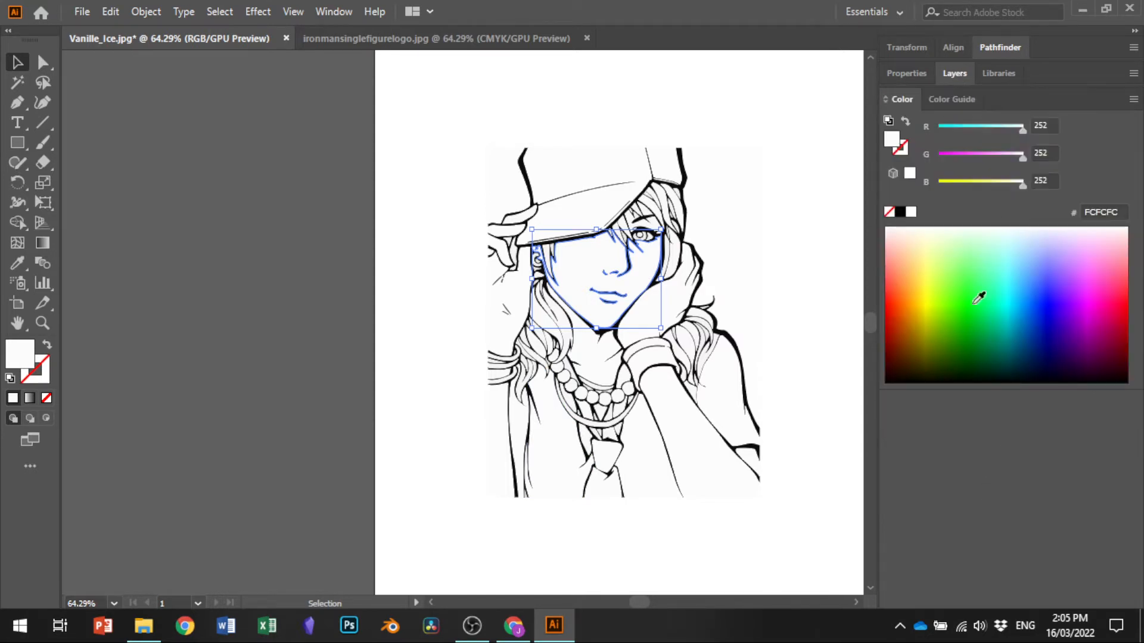
click(923, 248)
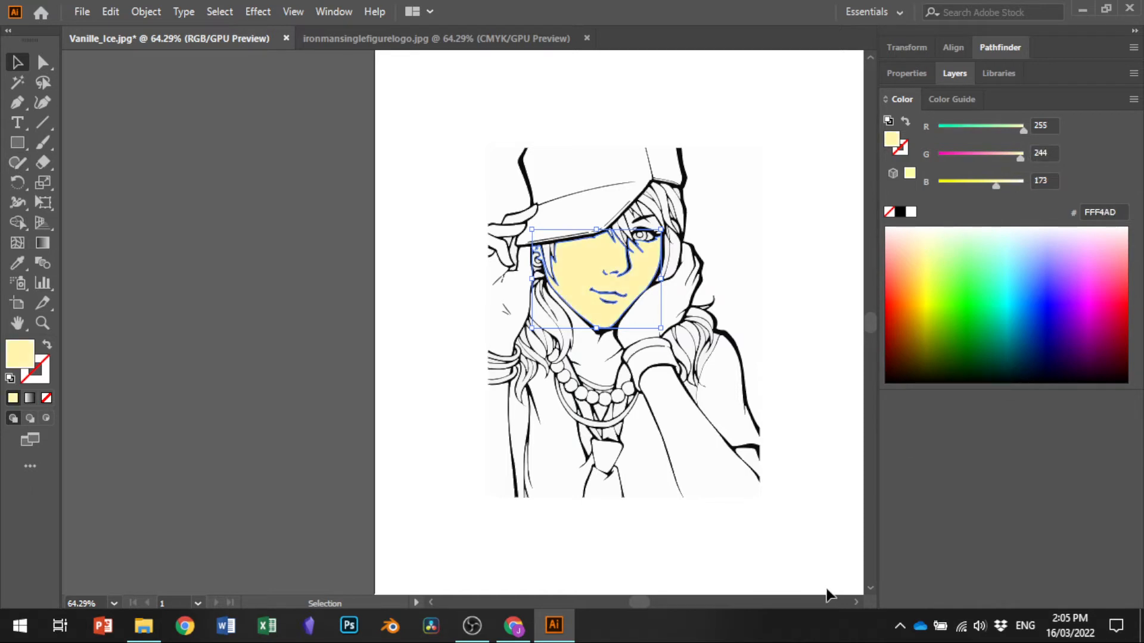
click(925, 239)
Add the neck, cheek-side hand, arms and eye-area skin shapes to the face selection and fill them all with pale yellow FFFAB8.
shift+click(673, 319)
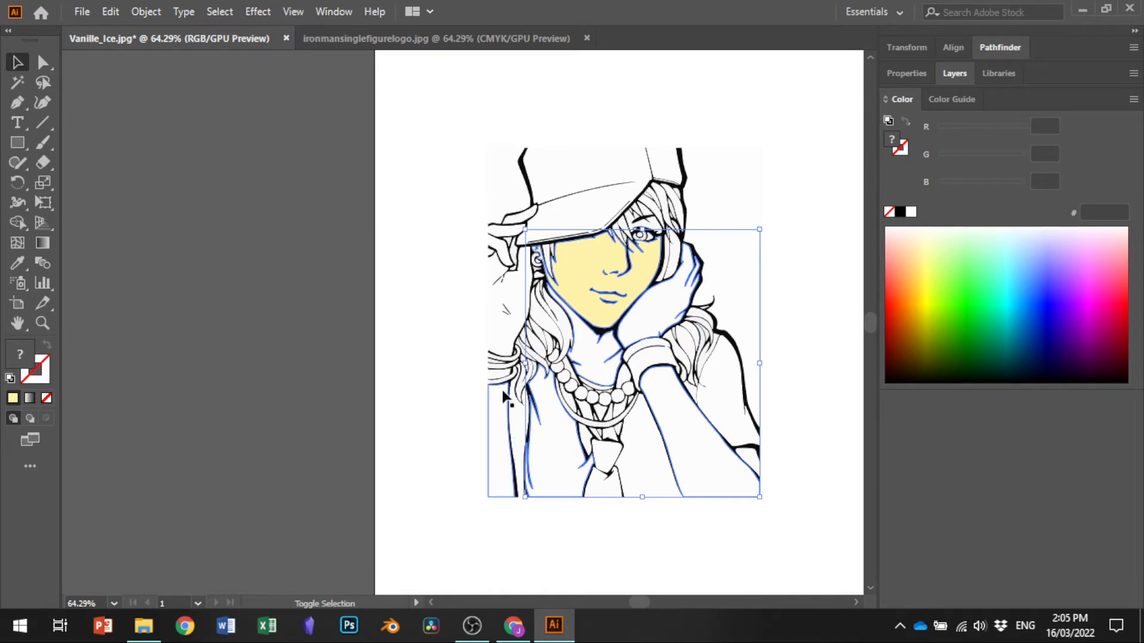
shift+click(497, 424)
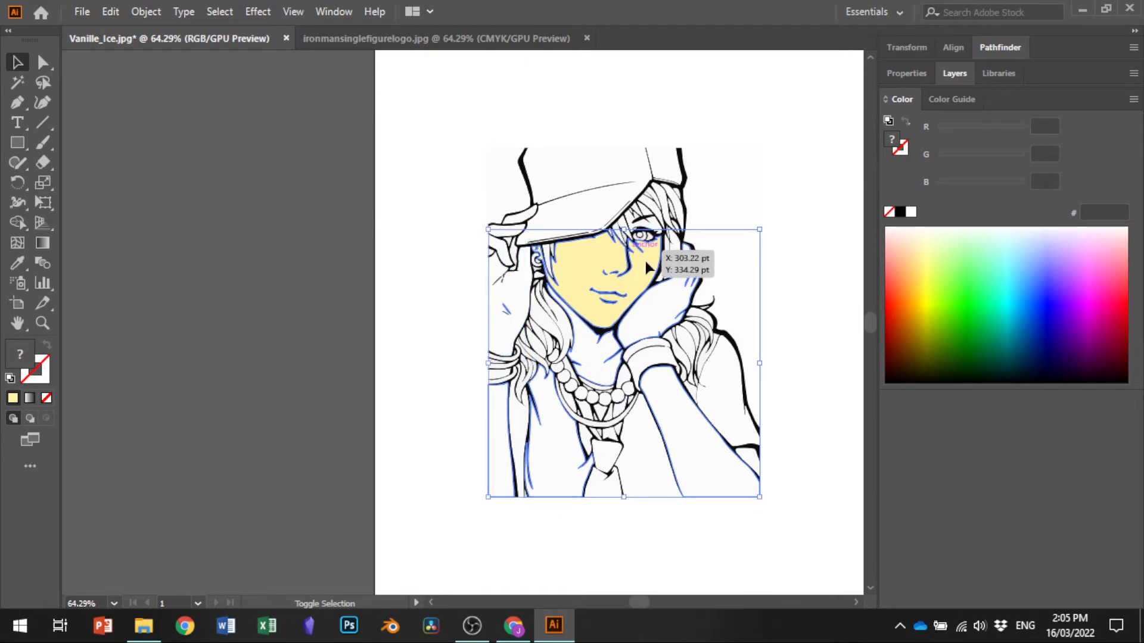
shift+click(646, 214)
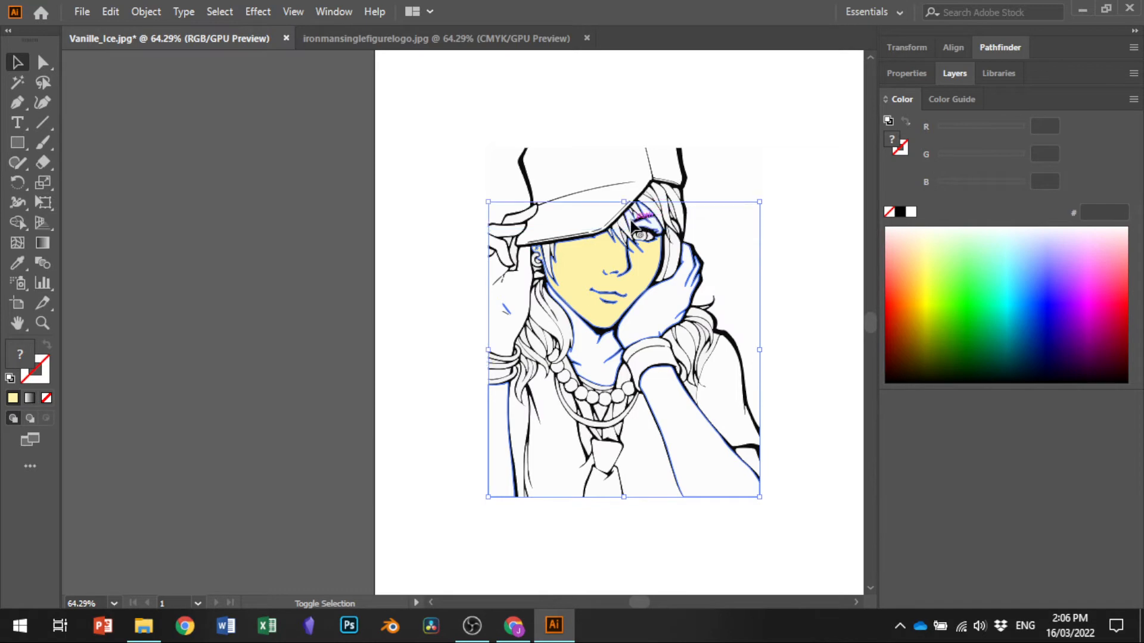
shift+click(706, 286)
click(924, 237)
click(923, 257)
click(927, 242)
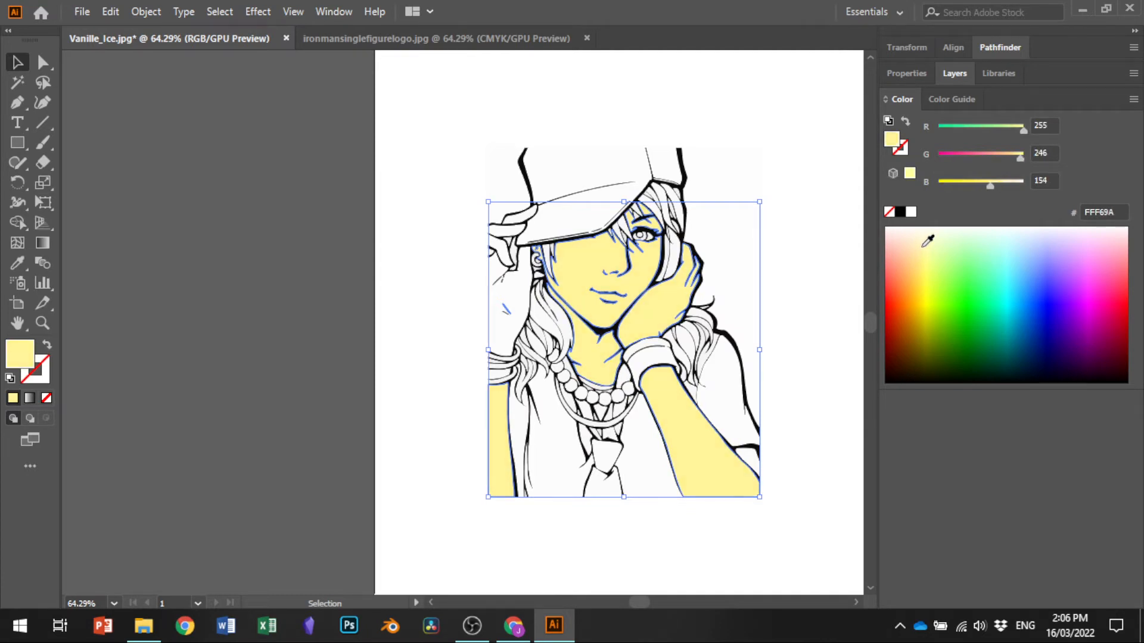
click(926, 235)
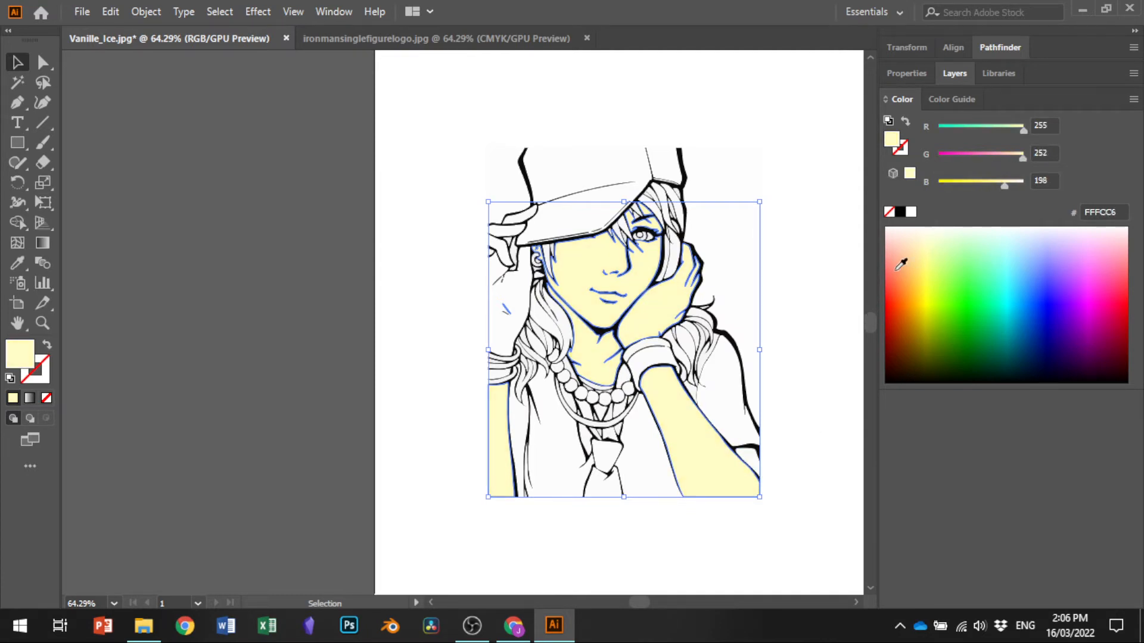
Select the shirt shapes, including the sleeve and the narrow strip beside the arm, and fill them with light blue BDF4FF.
click(752, 443)
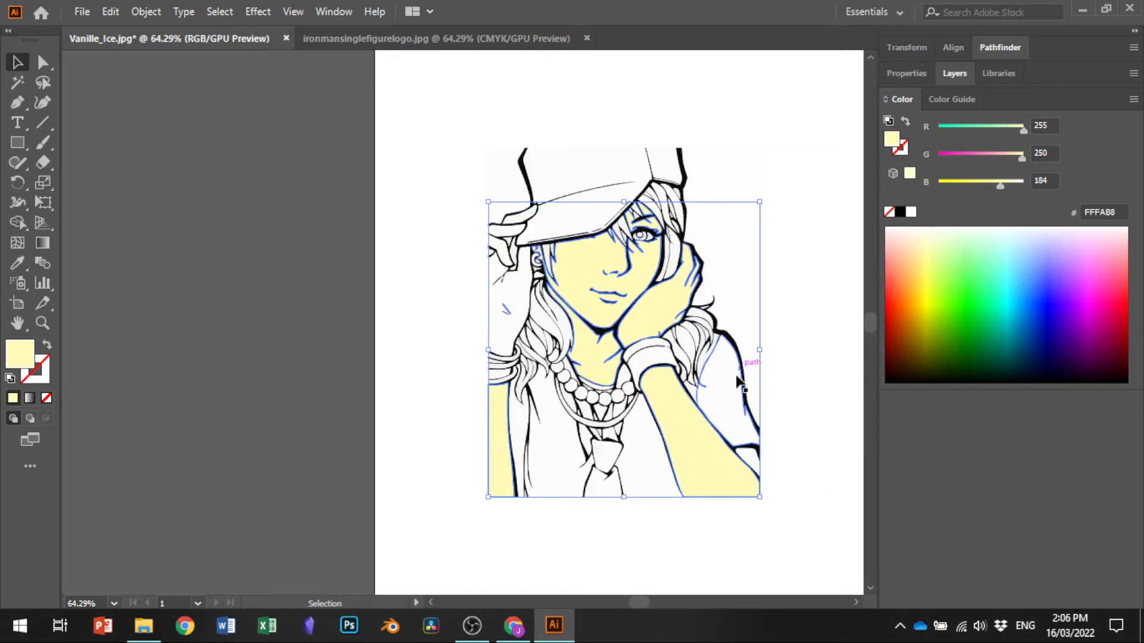
shift+click(647, 468)
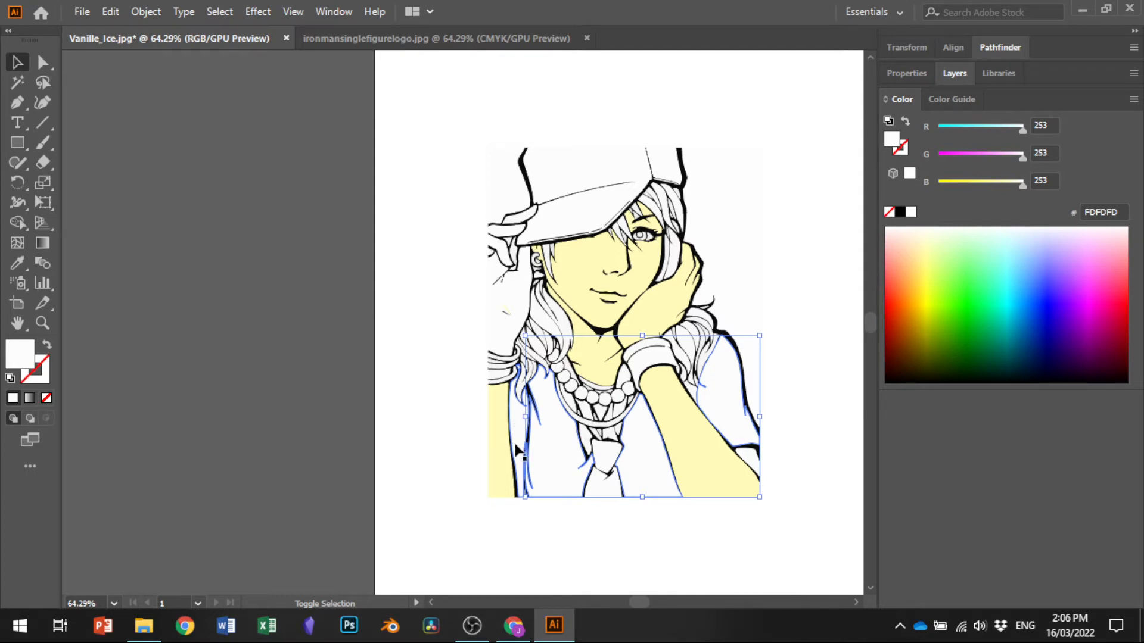
shift+click(516, 446)
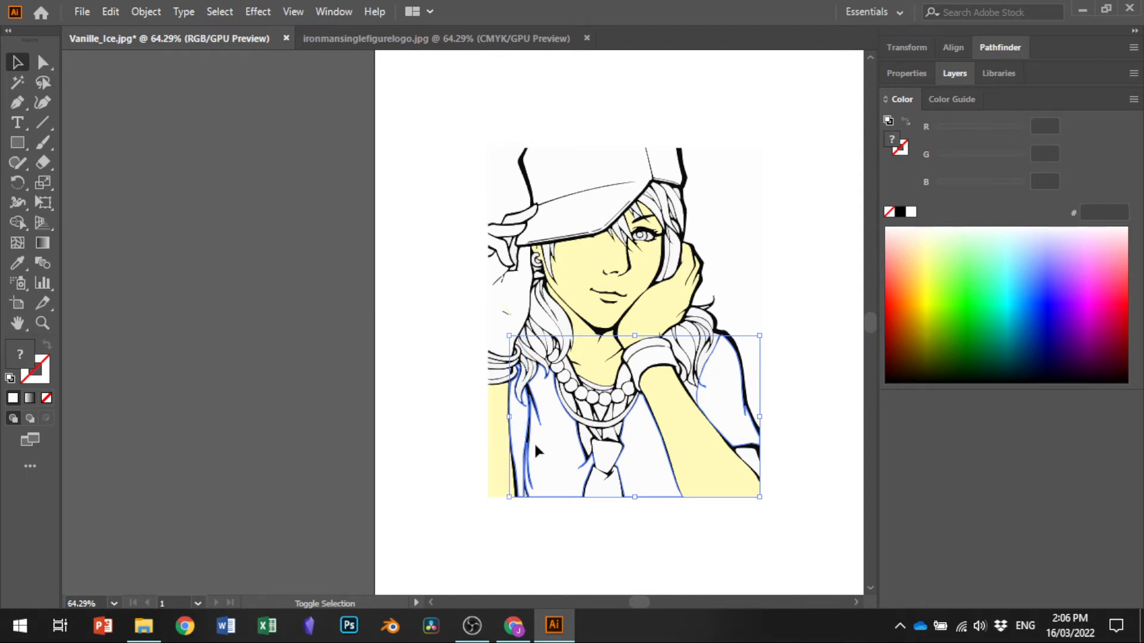
click(936, 257)
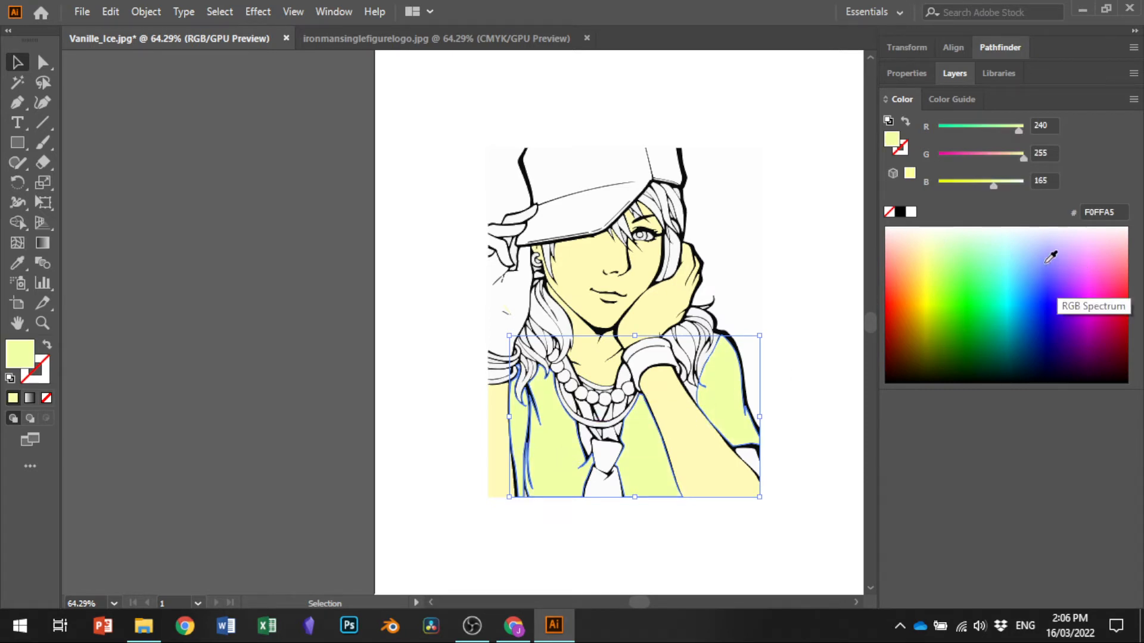
click(1018, 248)
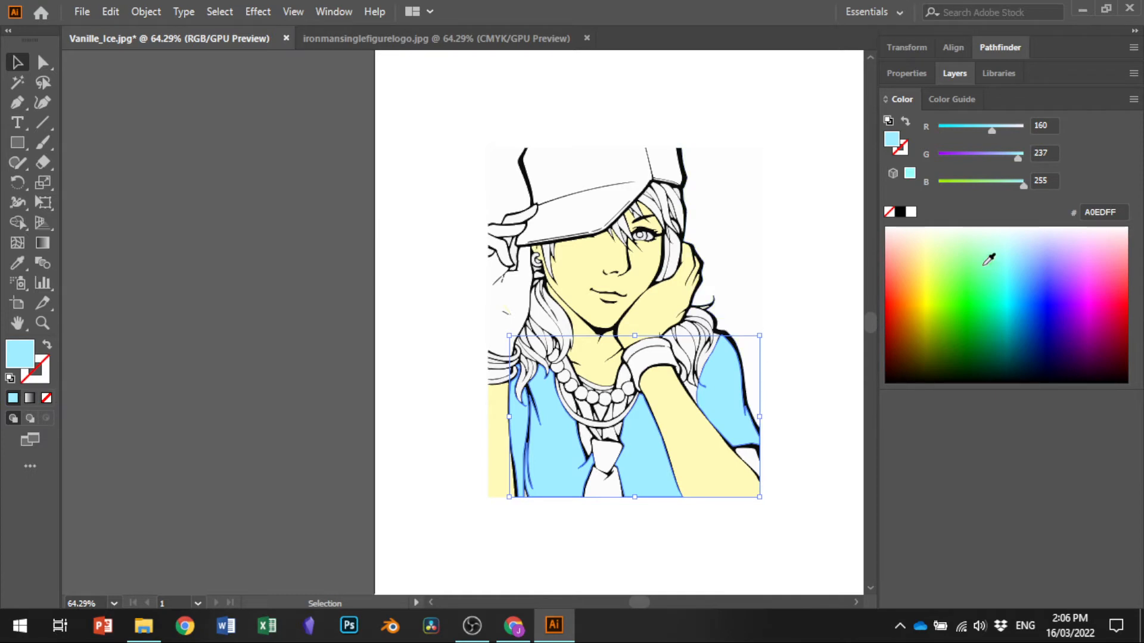
click(1017, 236)
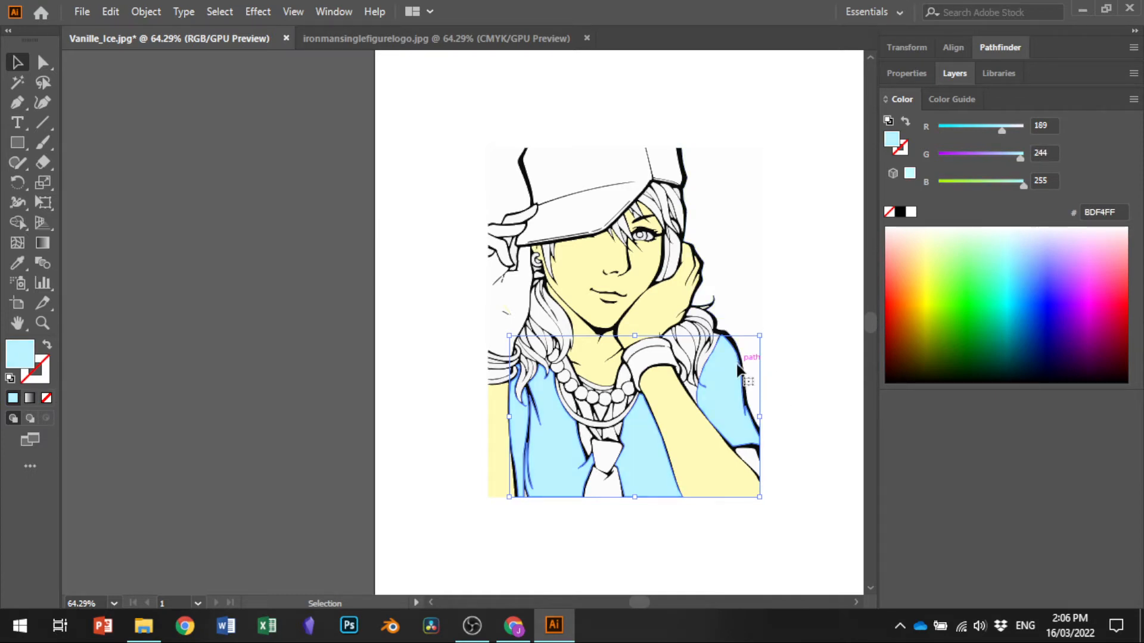
Select the hat's main shape together with its small side panel and fill both with red E60026.
click(583, 194)
key(ctrl+z)
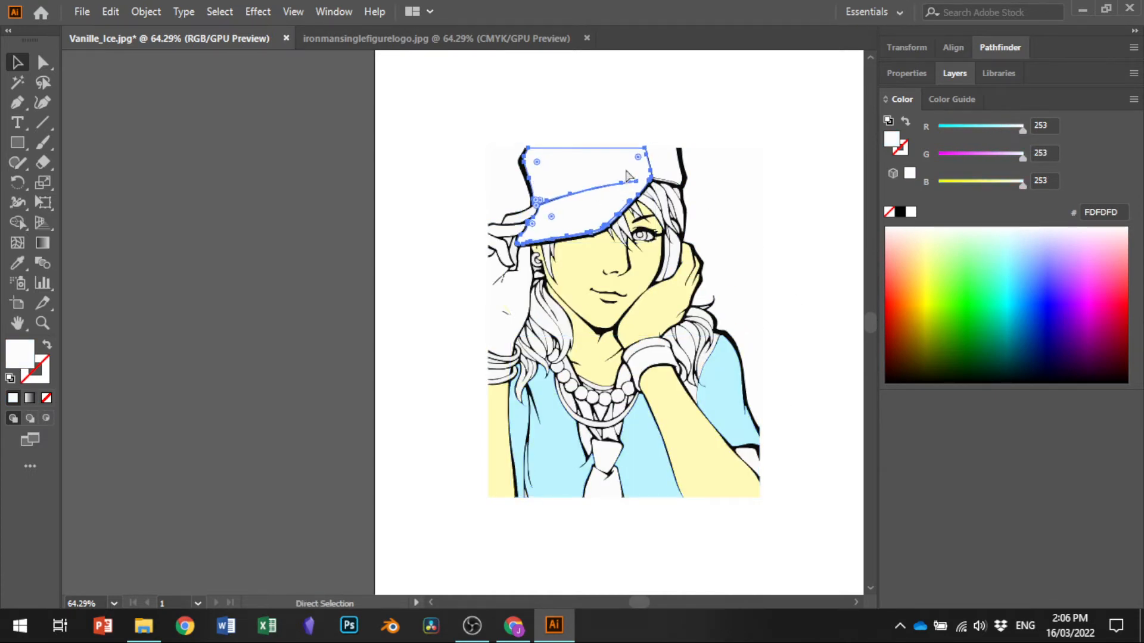
shift+click(669, 173)
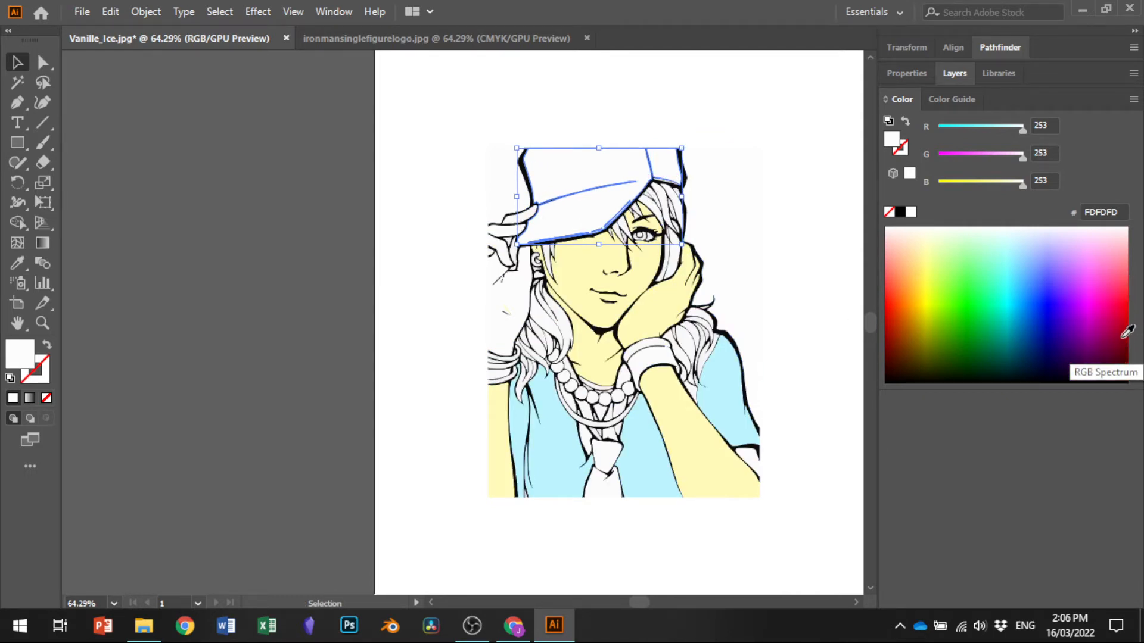
click(1125, 309)
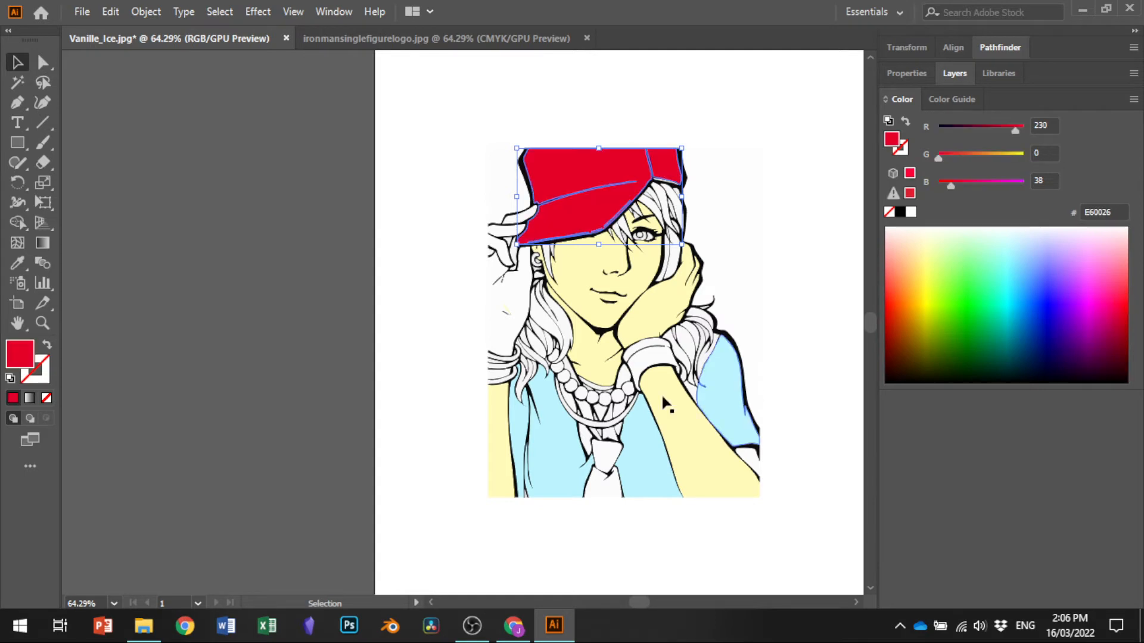
Try pink, bright red, light green and purple fills on the selected hat shapes.
click(1129, 247)
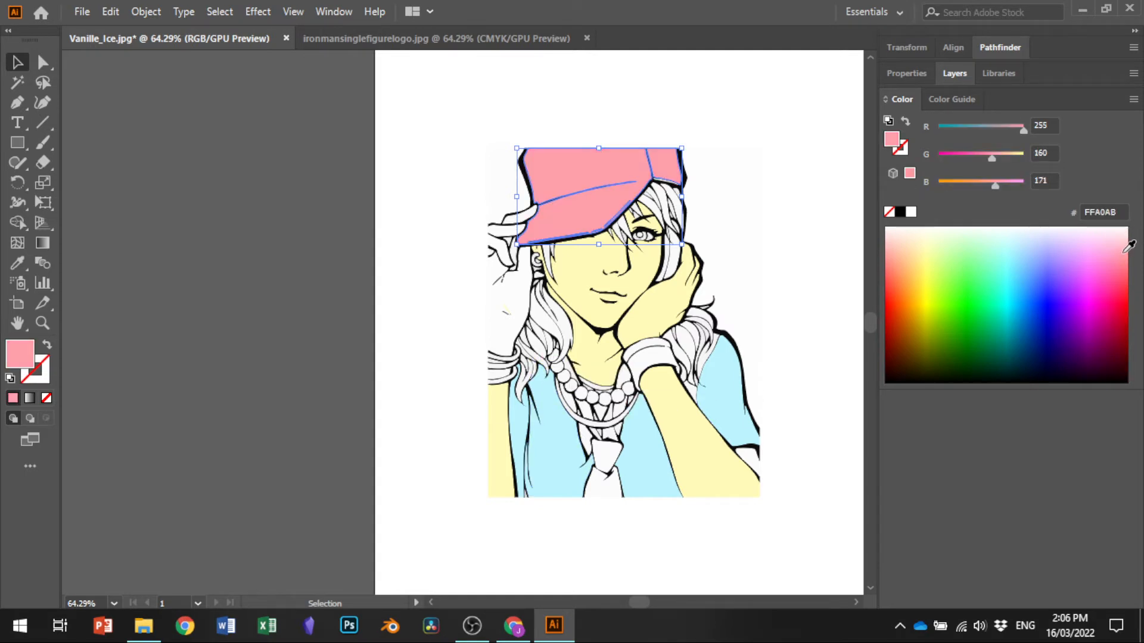
click(1126, 293)
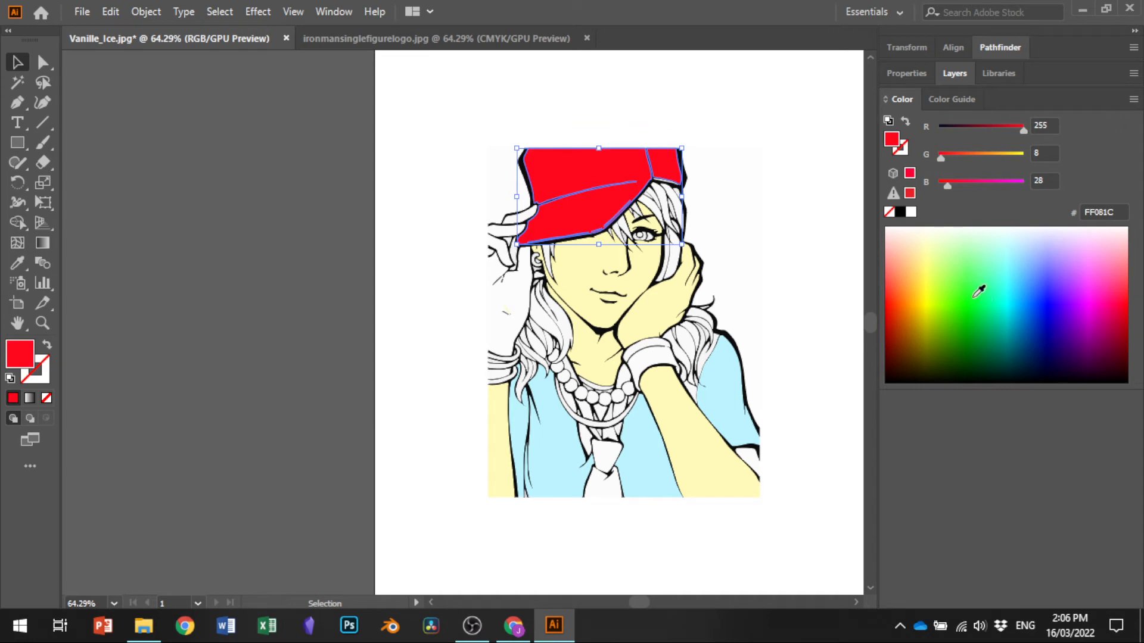
click(978, 273)
click(975, 255)
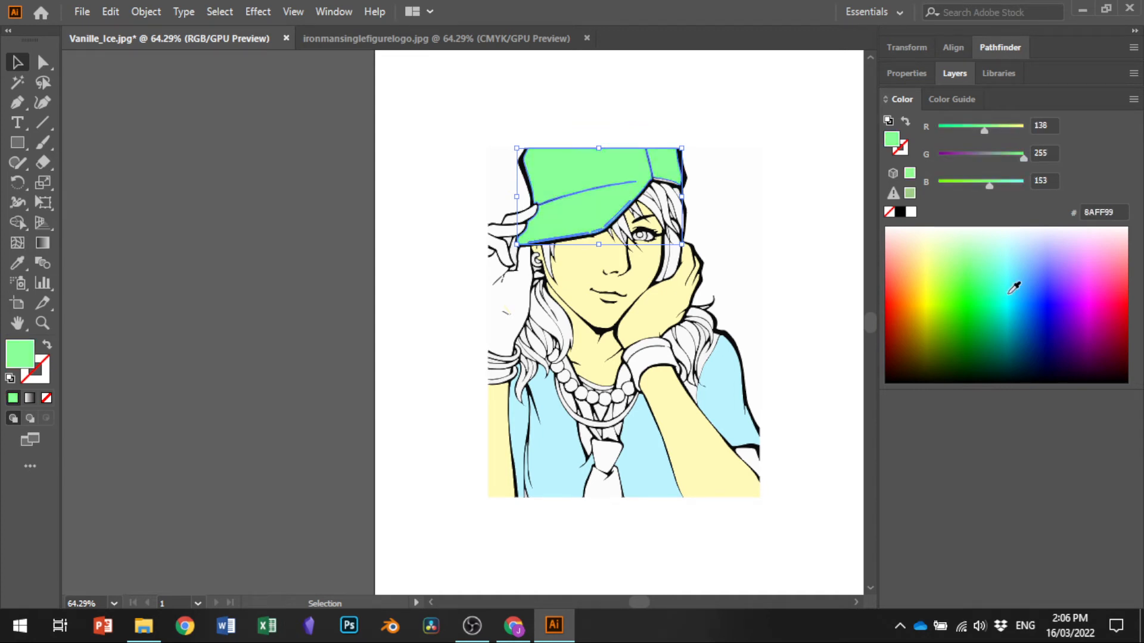
click(1055, 300)
click(1063, 277)
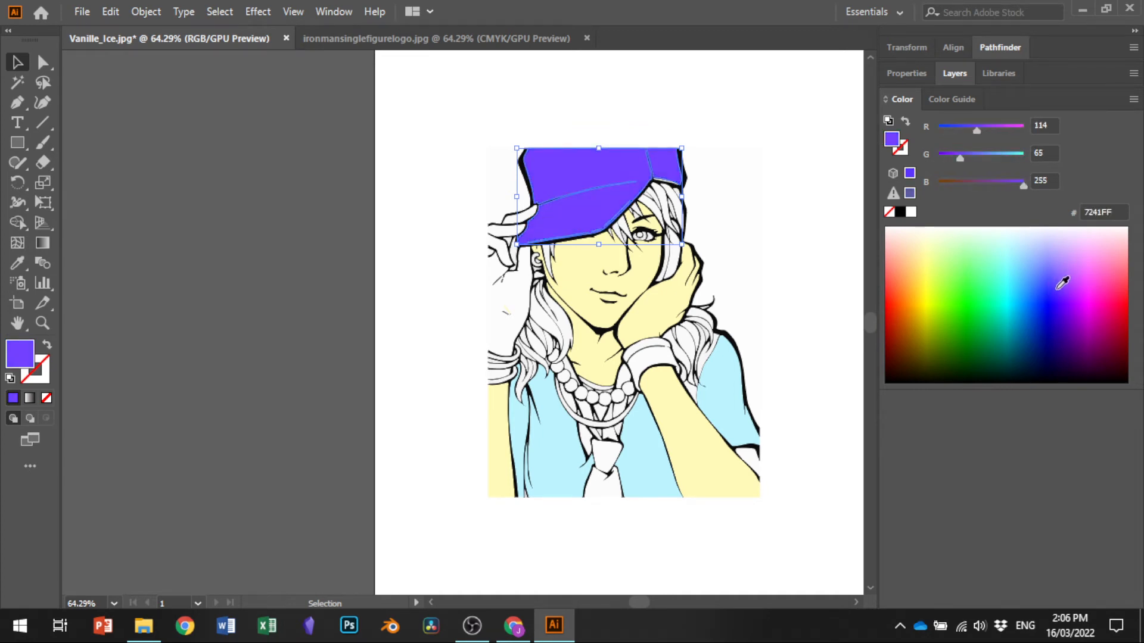
Adjust the hat's fill through red and pink shades and set it to pinkish red FF2E55.
click(1125, 288)
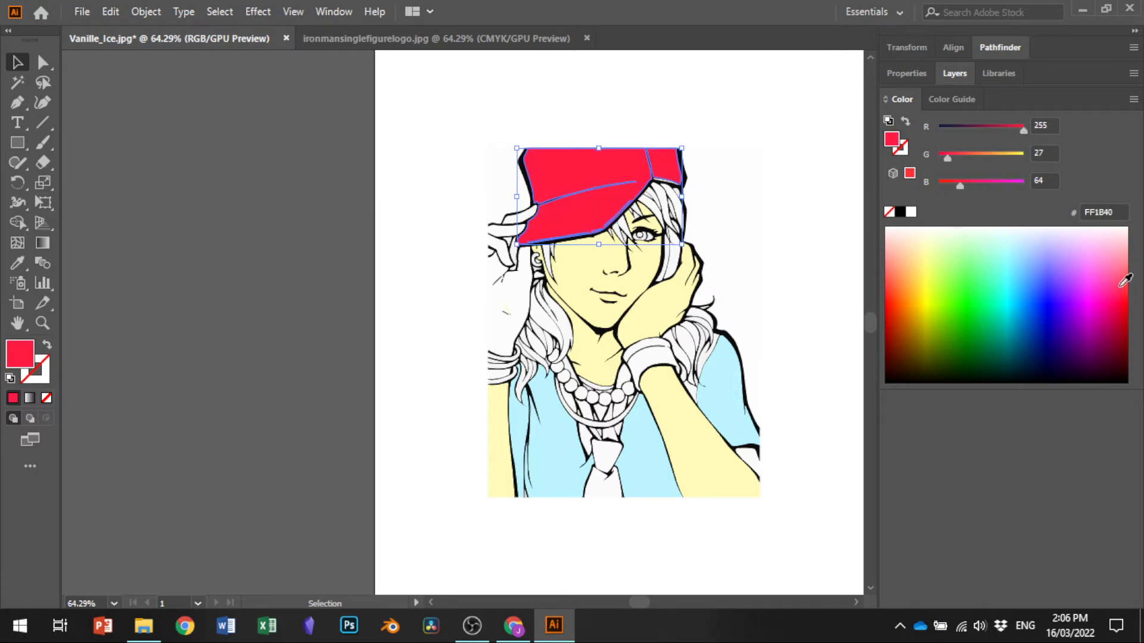
click(1118, 265)
mouse_move(1115, 272)
mouse_down()
mouse_move(1109, 280)
mouse_move(1123, 266)
mouse_up()
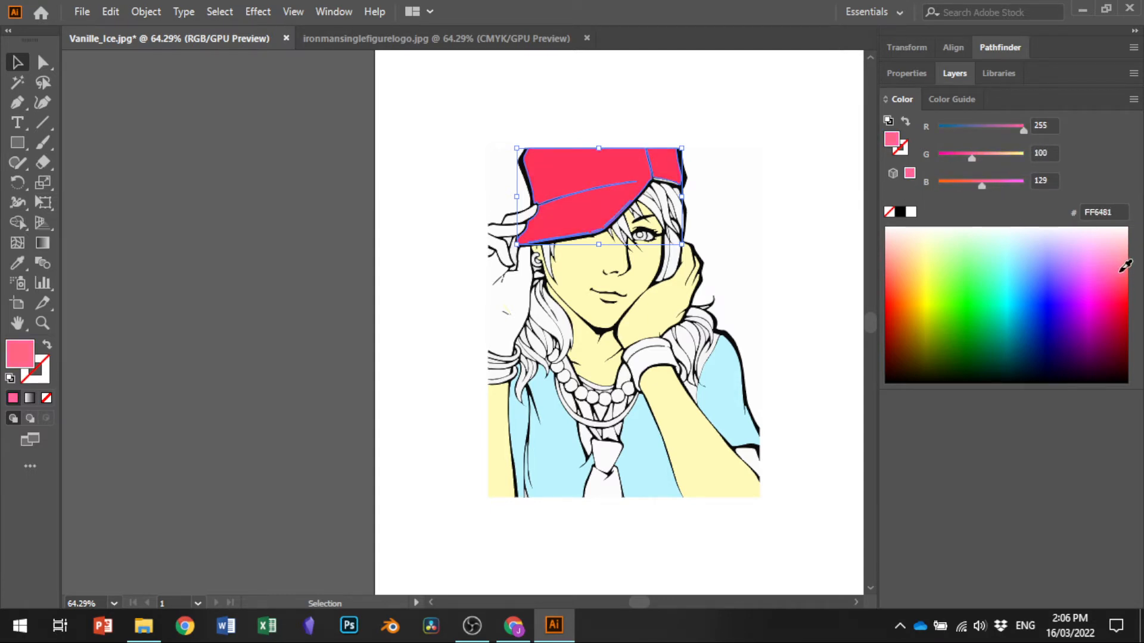
click(1121, 285)
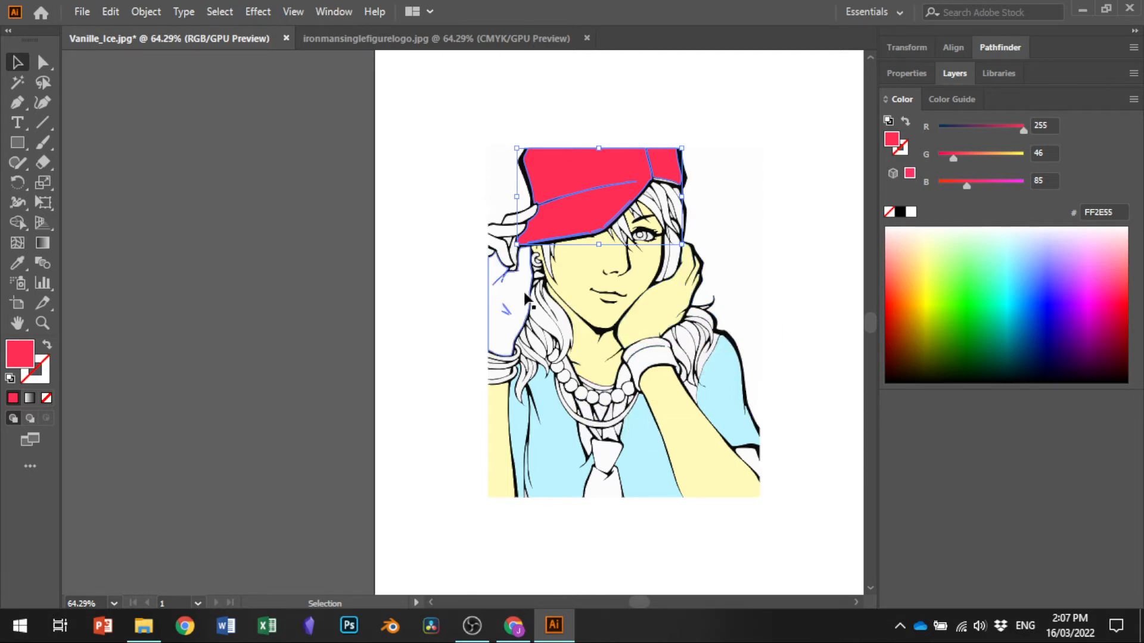
Select the cheek-side hand, undo the accidental FFFFCC fill change, and select its hex colour code FFFAB8 for copying.
click(679, 315)
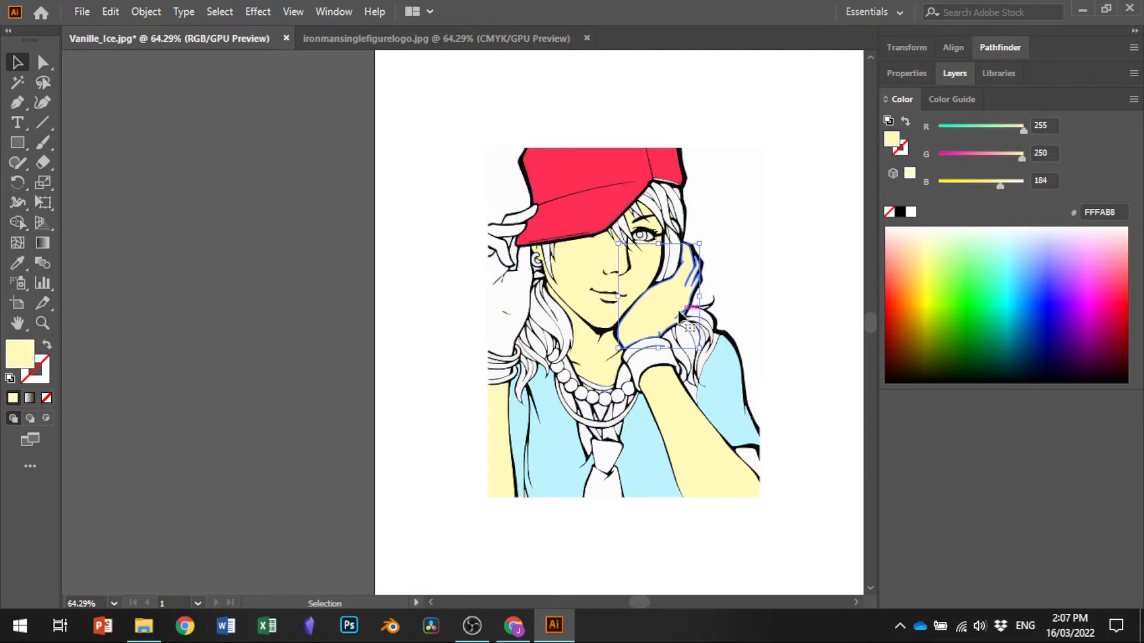
click(910, 175)
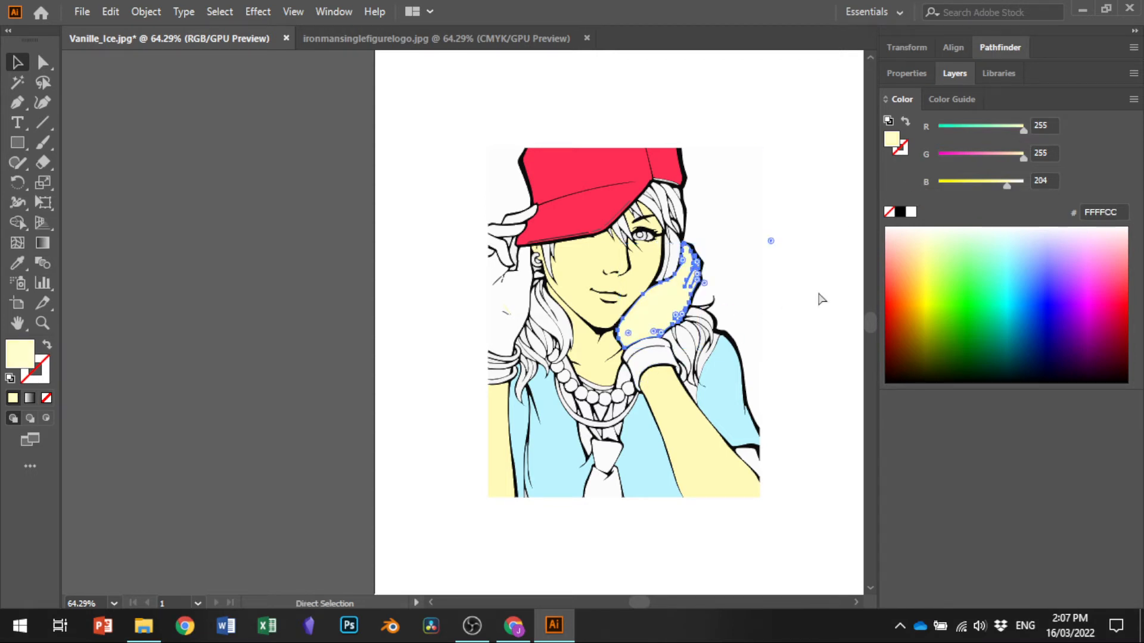
key(ctrl+z)
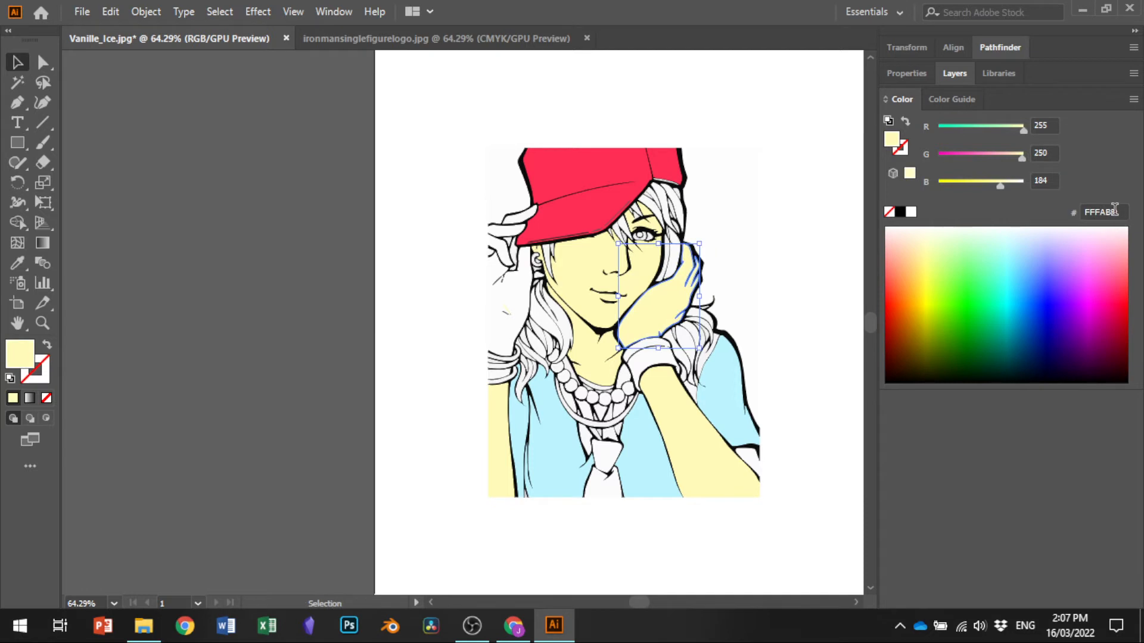
click(1115, 209)
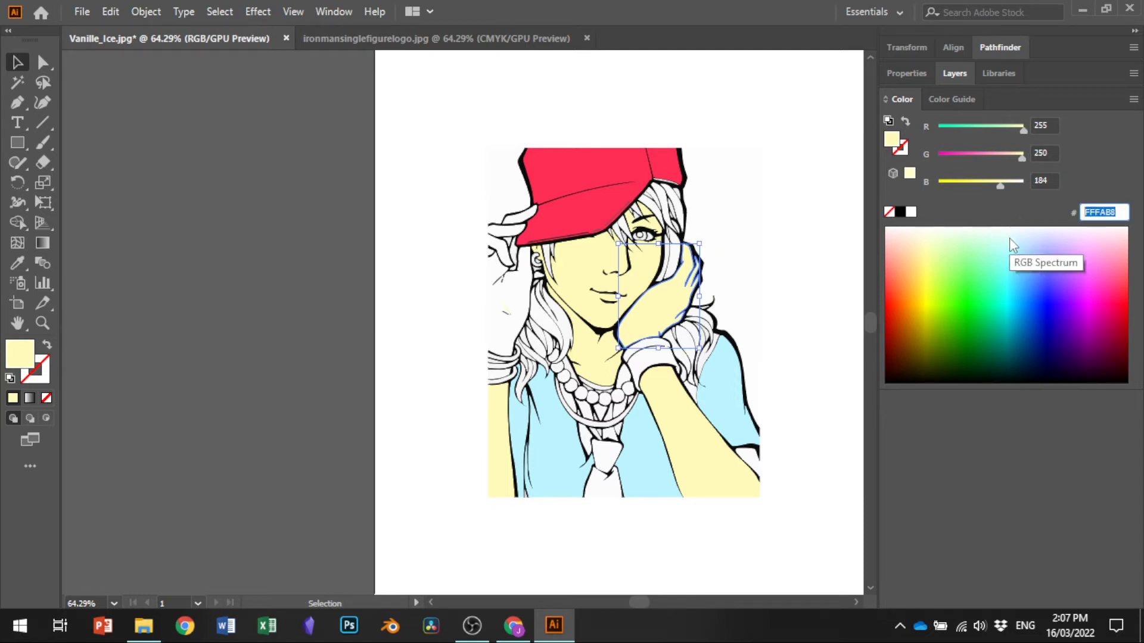
Select the raised hand, its fingers, and the skin gaps between the bracelets, and fill them with skin tone FFFAB8.
click(507, 322)
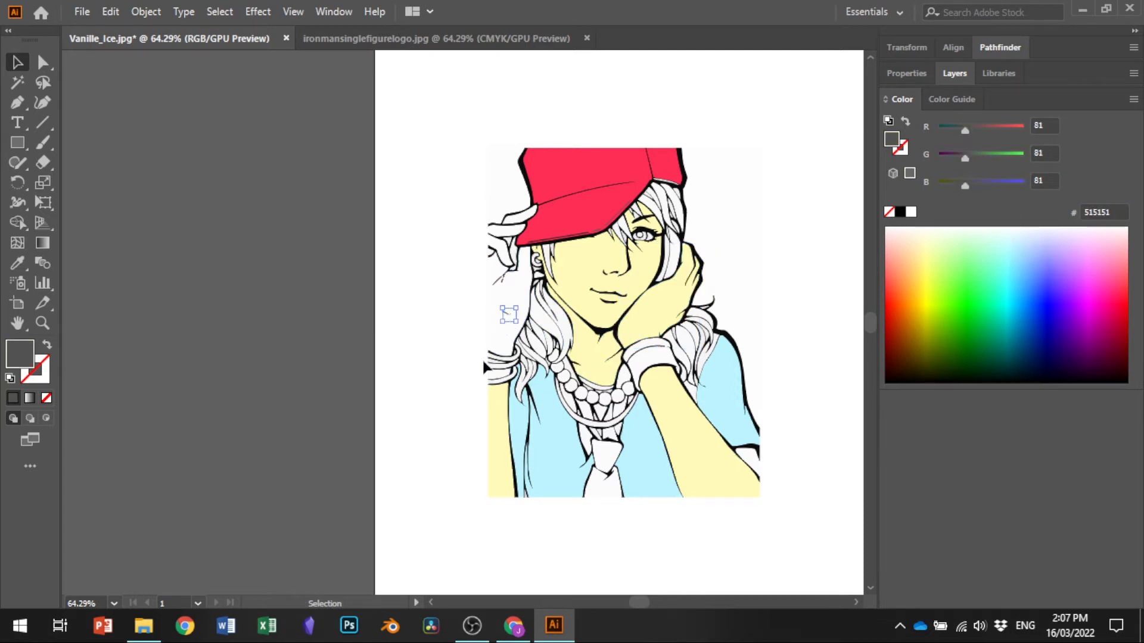
key(a)
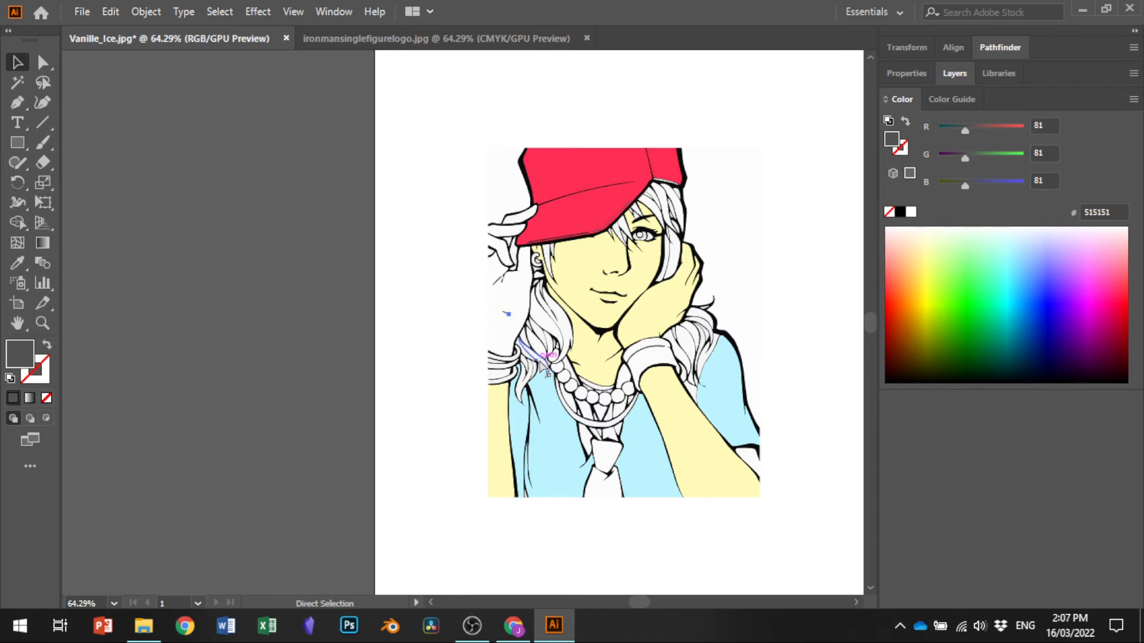
scroll(532, 312, up, 3)
key(v)
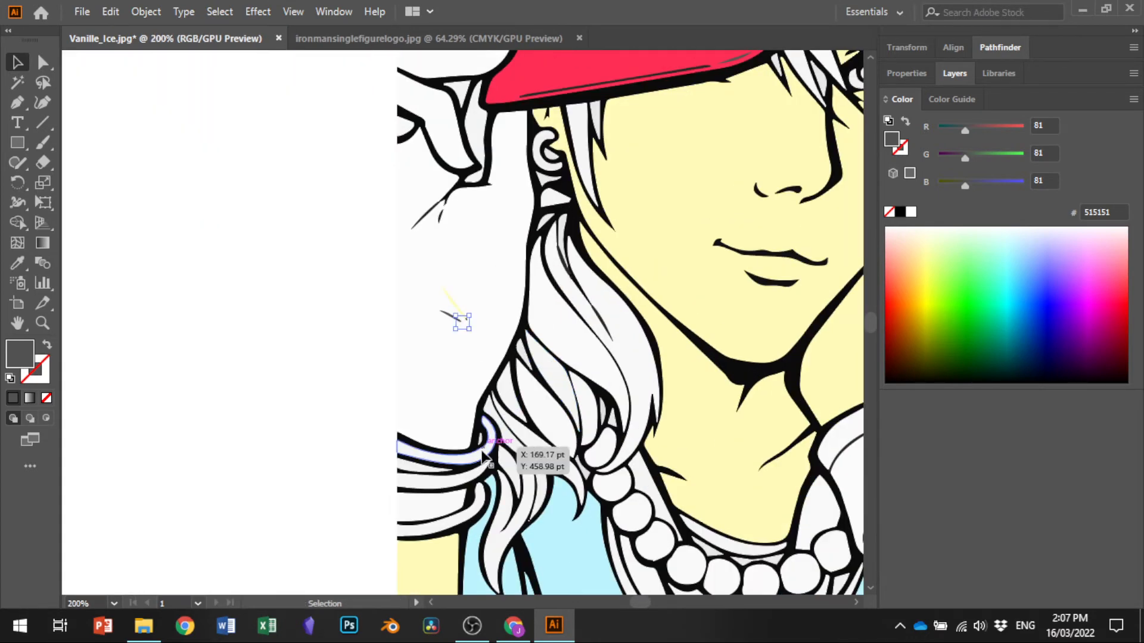
shift+click(415, 468)
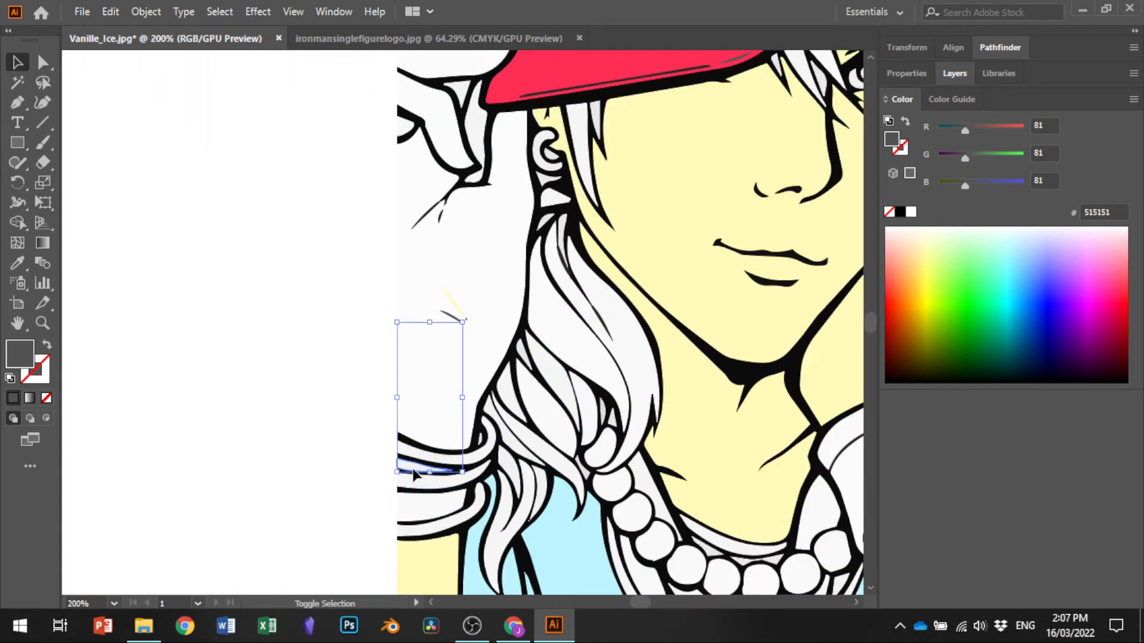
shift+click(411, 505)
shift+click(504, 298)
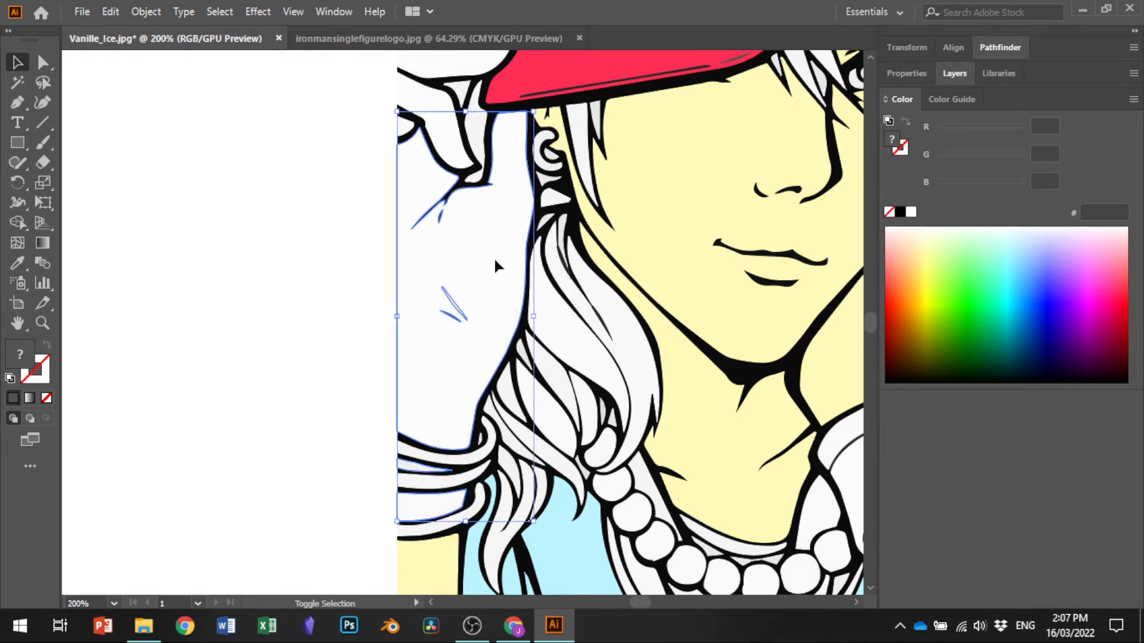
shift+click(474, 125)
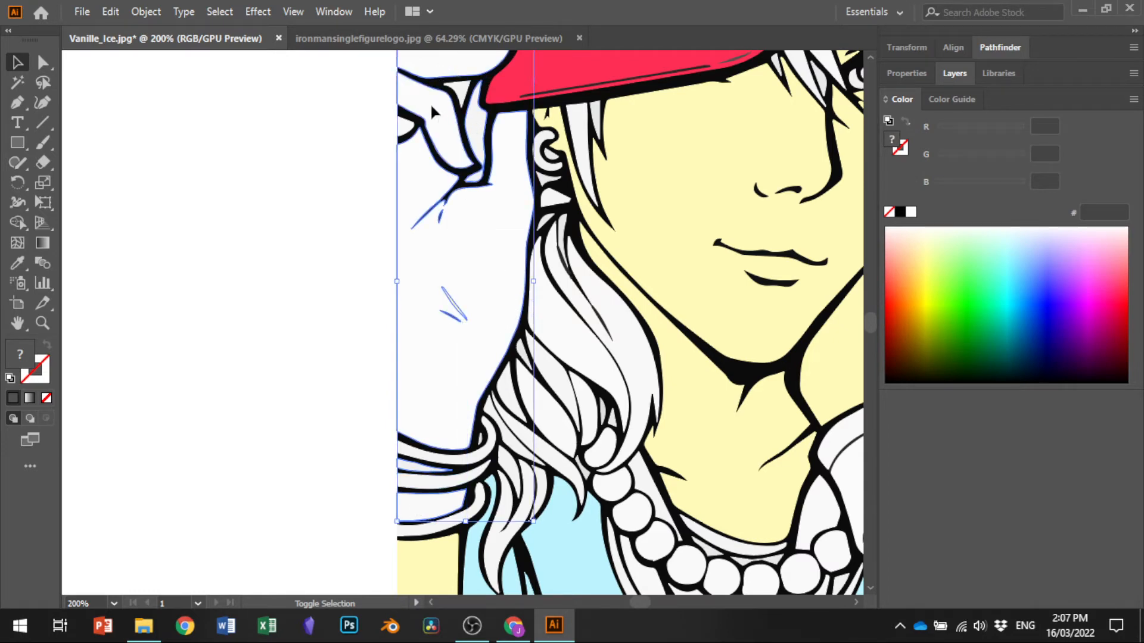
click(1095, 211)
key(Return)
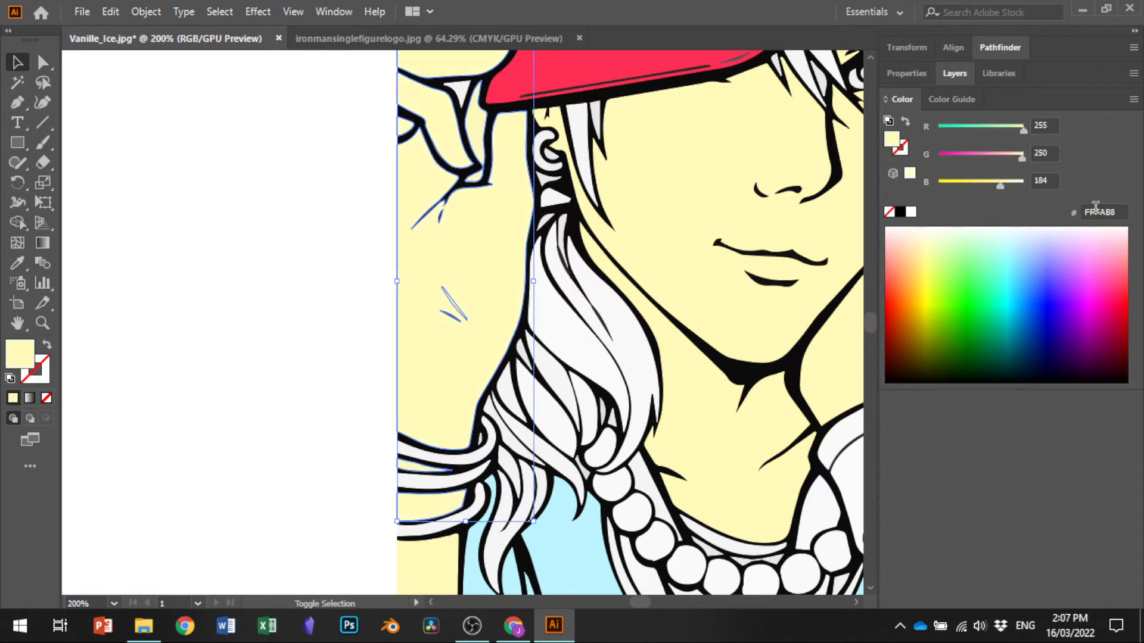
Select a lock of hair beside the cheek-side wrist's cuff.
scroll(506, 379, down, 2)
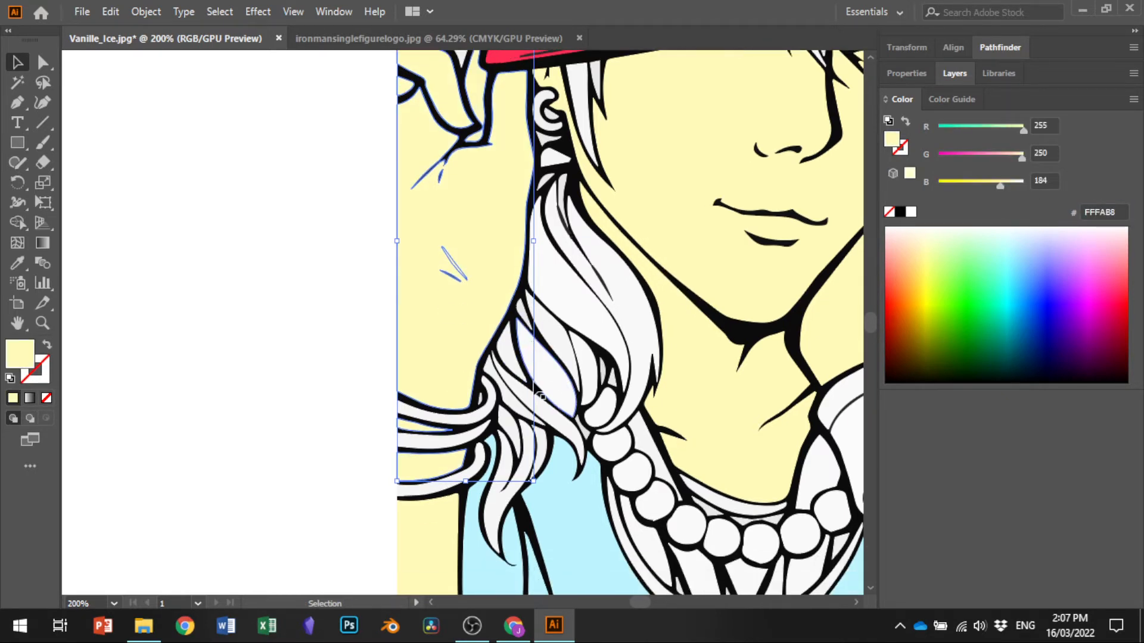
scroll(626, 334, down, 5)
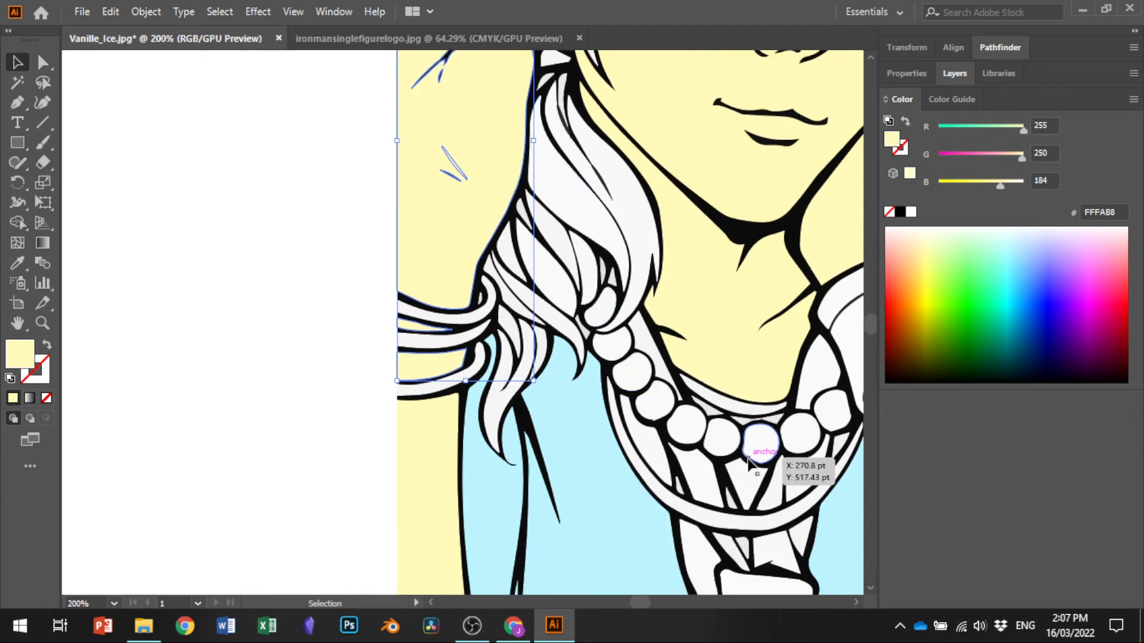
key(ctrl+minus)
key(ctrl+minus)
key(ctrl+minus)
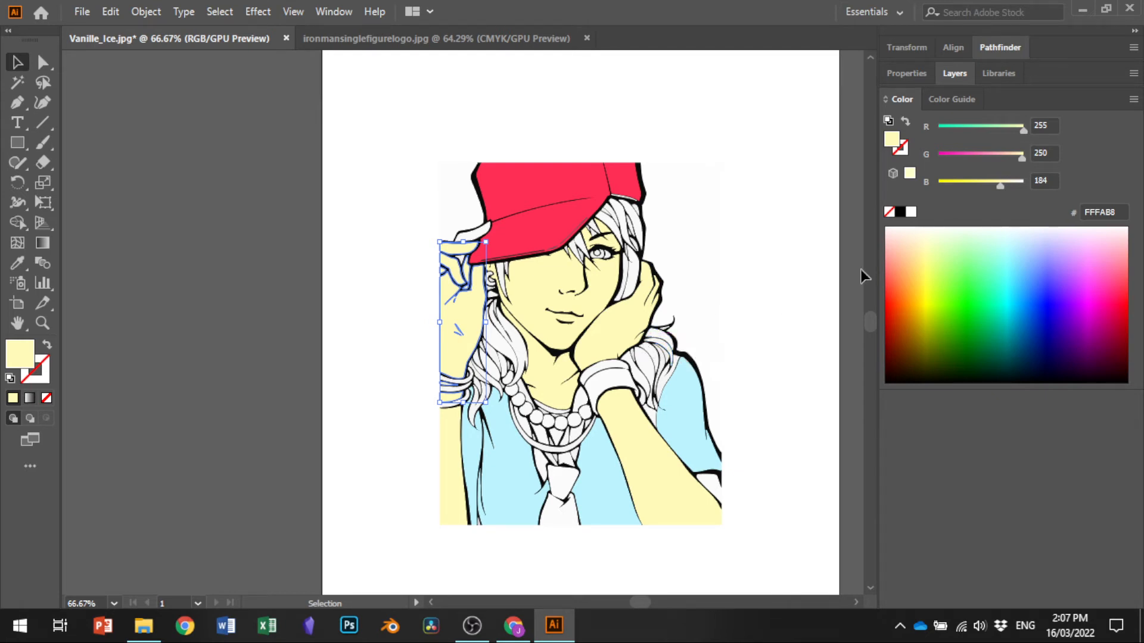
click(648, 358)
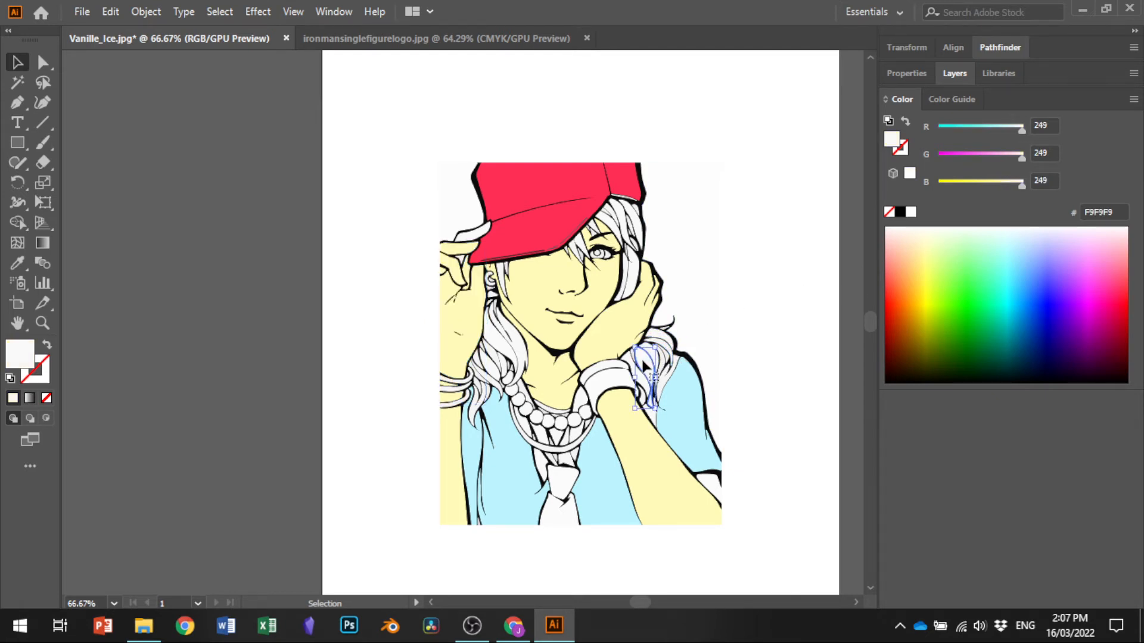
Switch to the ironmansinglefigurelogo.jpg document and select its line-drawing image.
click(502, 40)
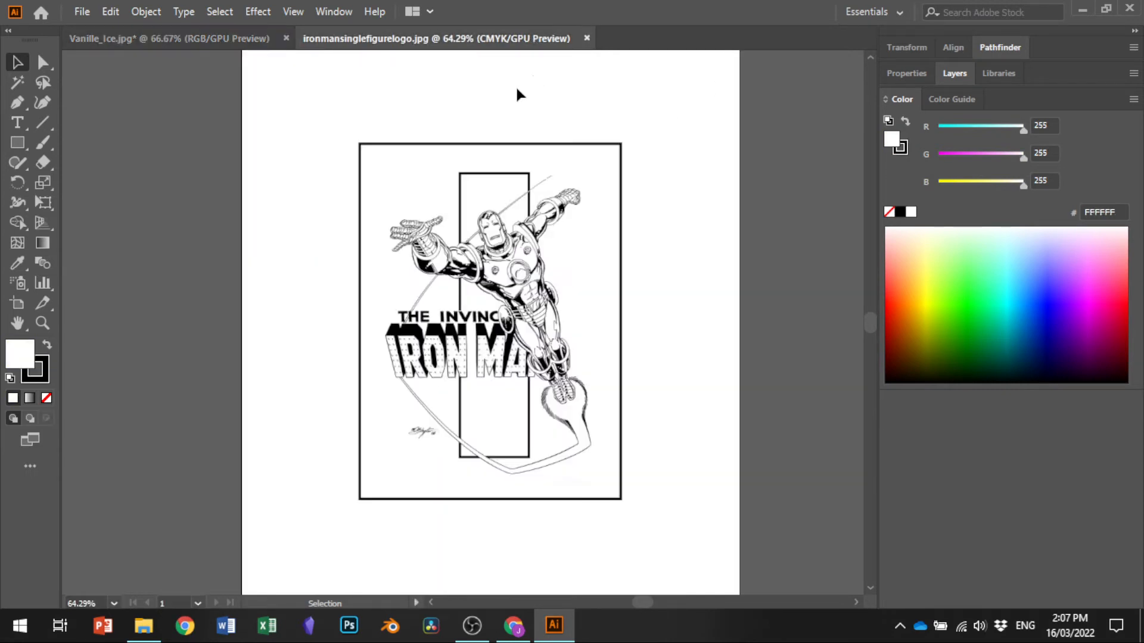
key(ctrl+equal)
key(ctrl+equal)
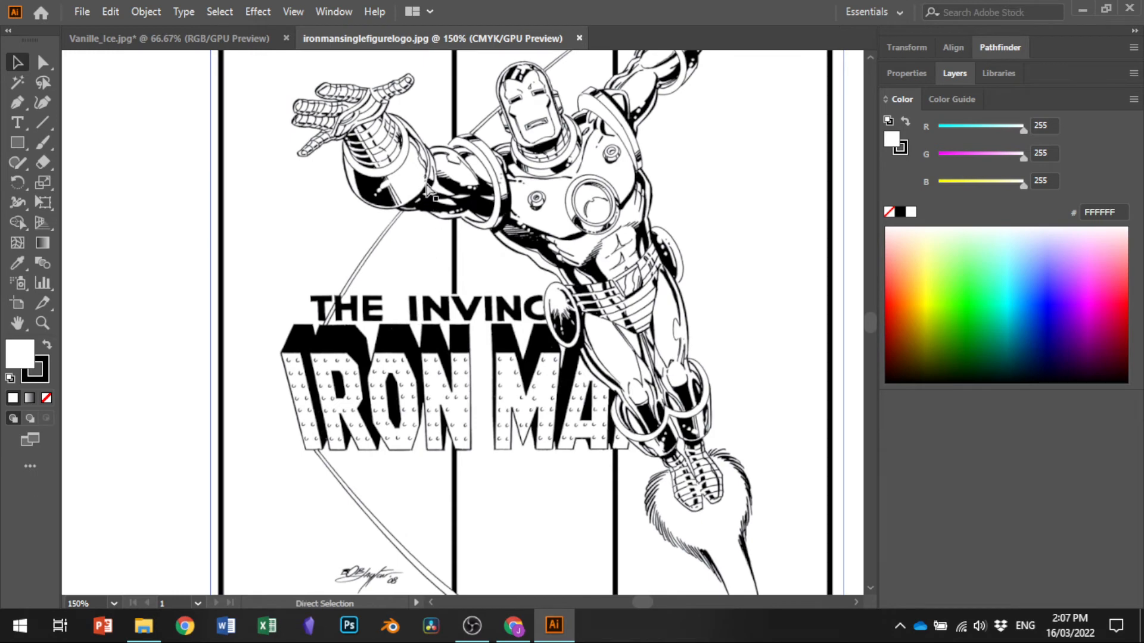
key(ctrl+equal)
key(ctrl+equal)
key(ctrl+equal)
scroll(420, 166, up, 10)
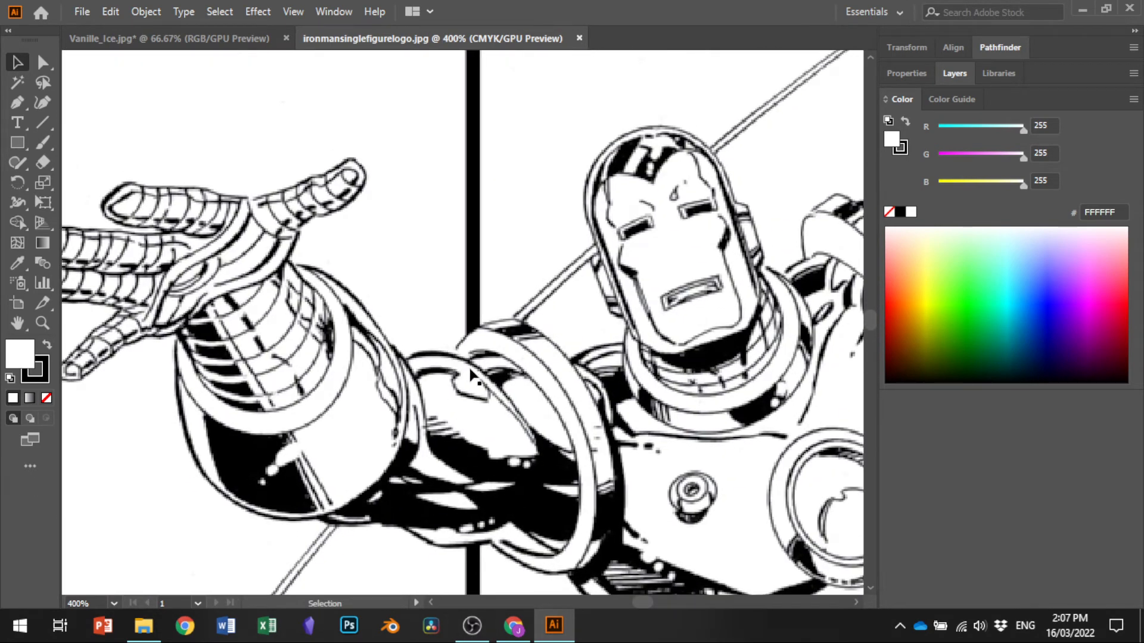
key(ctrl+minus)
key(ctrl+minus)
click(146, 12)
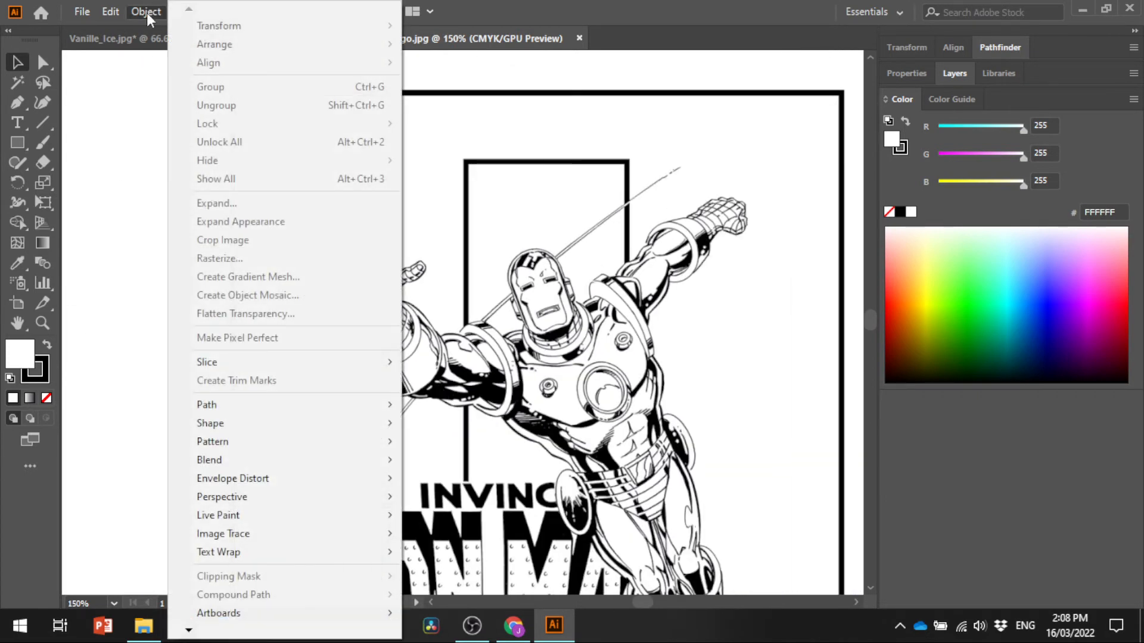
mouse_move(247, 534)
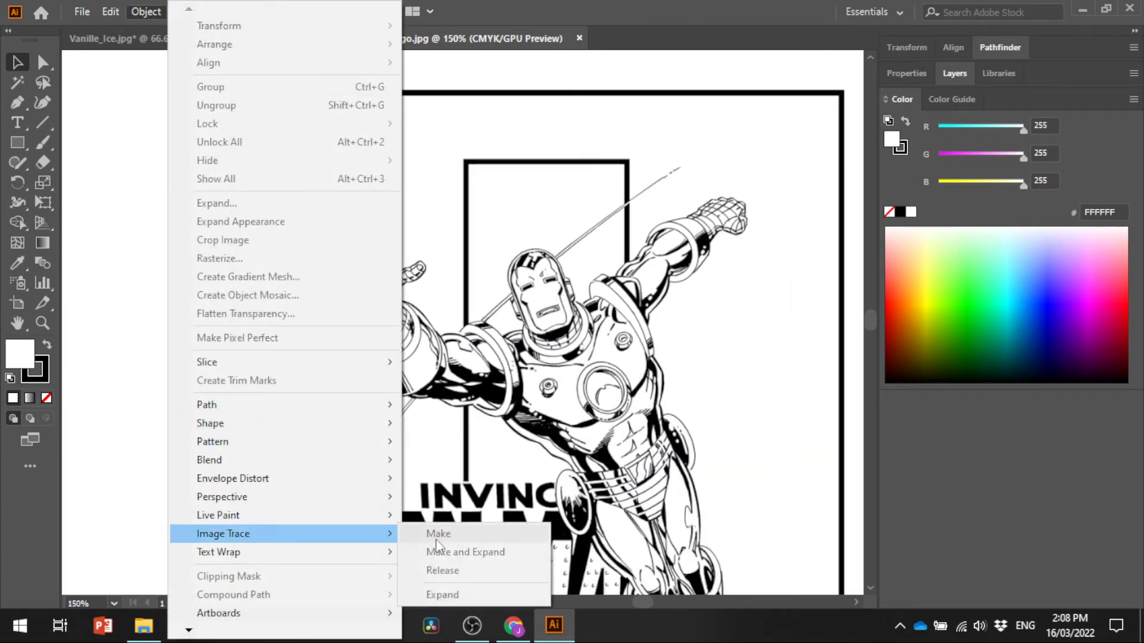
click(620, 349)
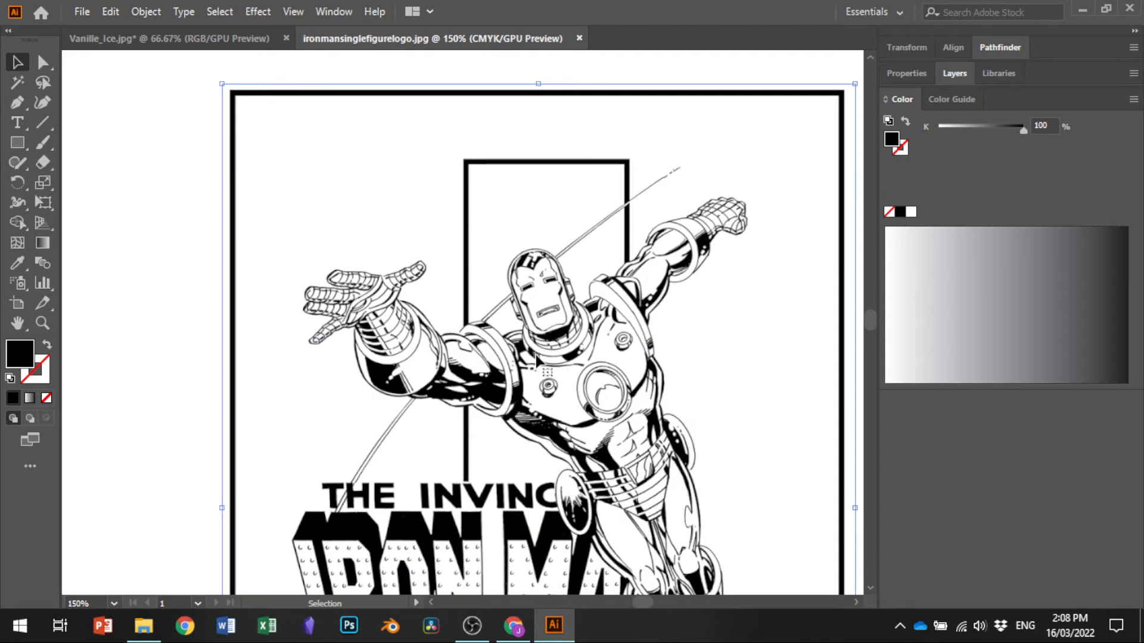
Run Image Trace on the selected drawing and expand the tracing into vector paths.
click(146, 12)
mouse_move(250, 533)
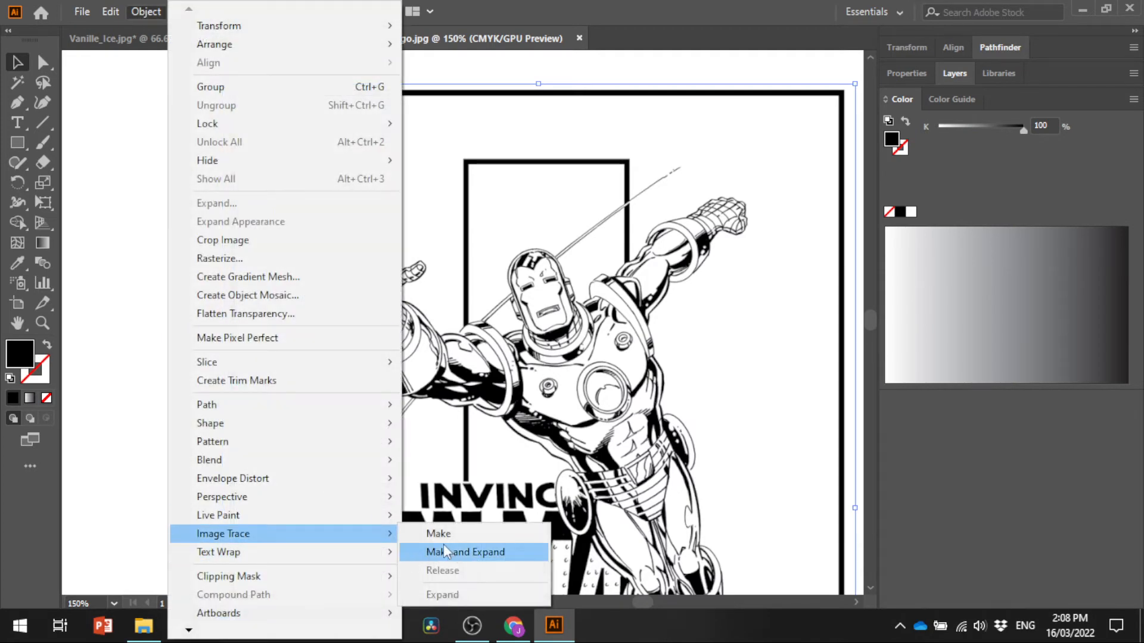
click(446, 552)
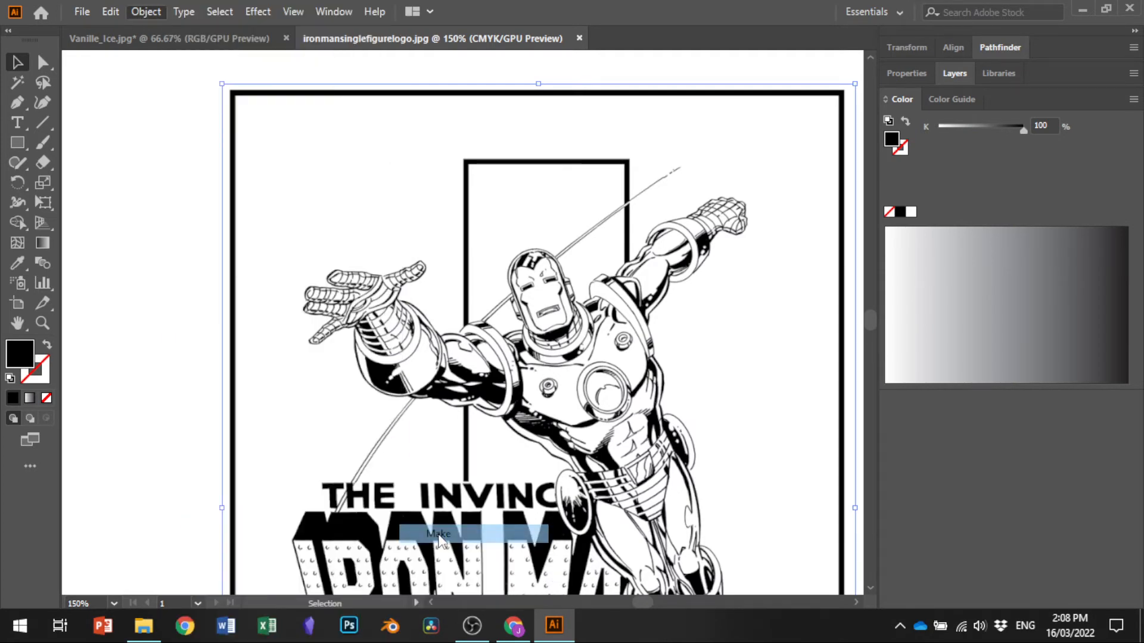
click(145, 13)
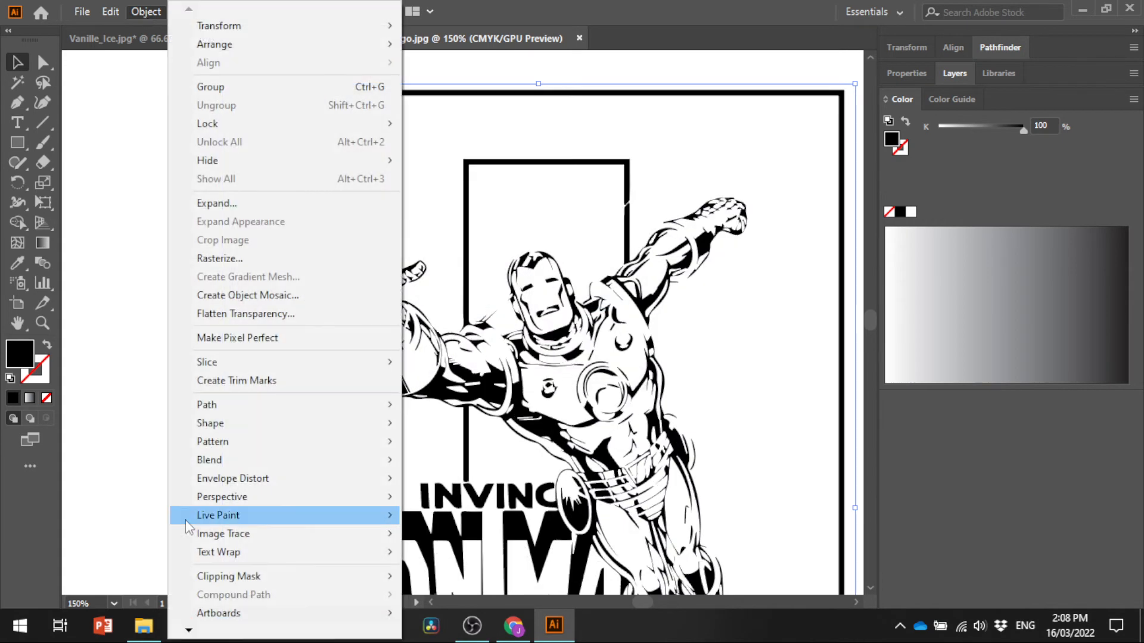
mouse_move(381, 536)
click(451, 572)
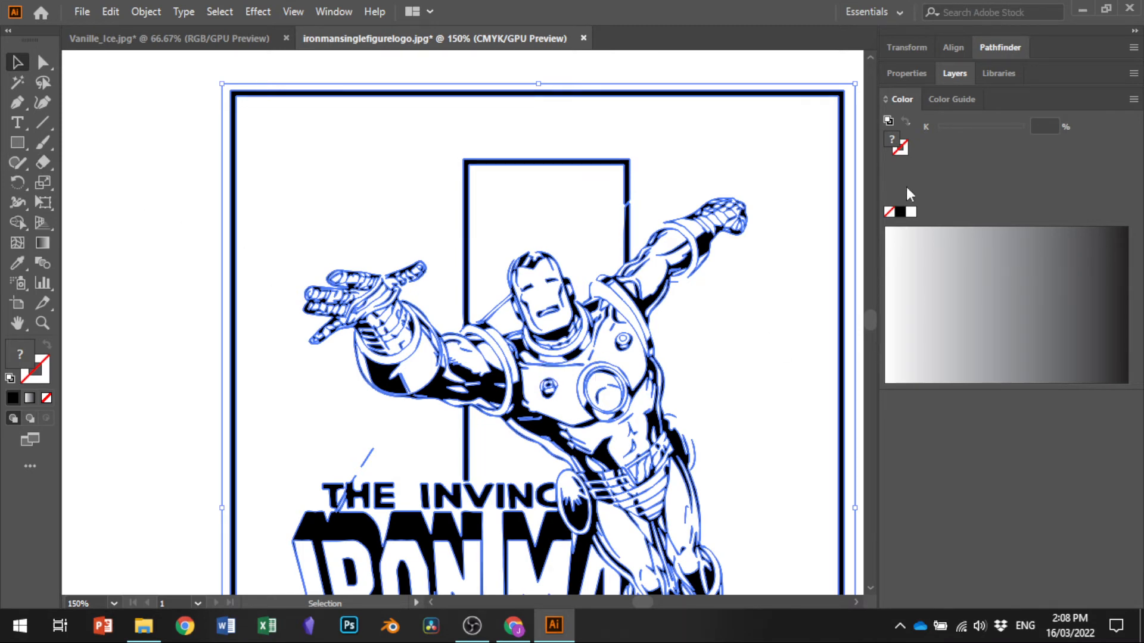
Ungroup the expanded Iron Man tracing into separate paths and clear the selection.
click(127, 287)
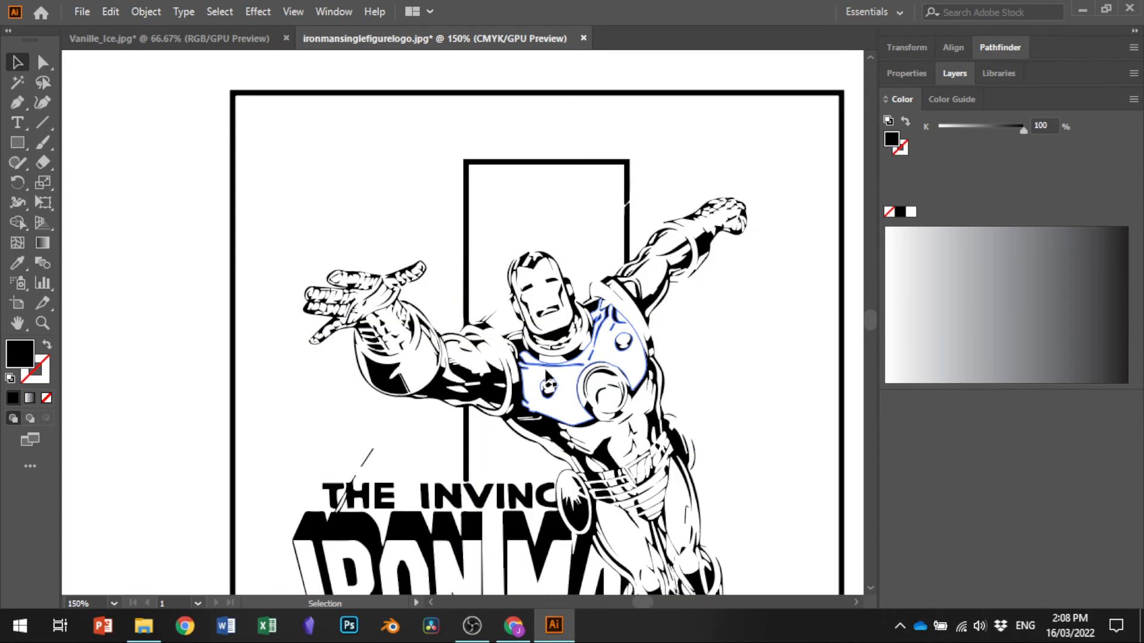
click(546, 380)
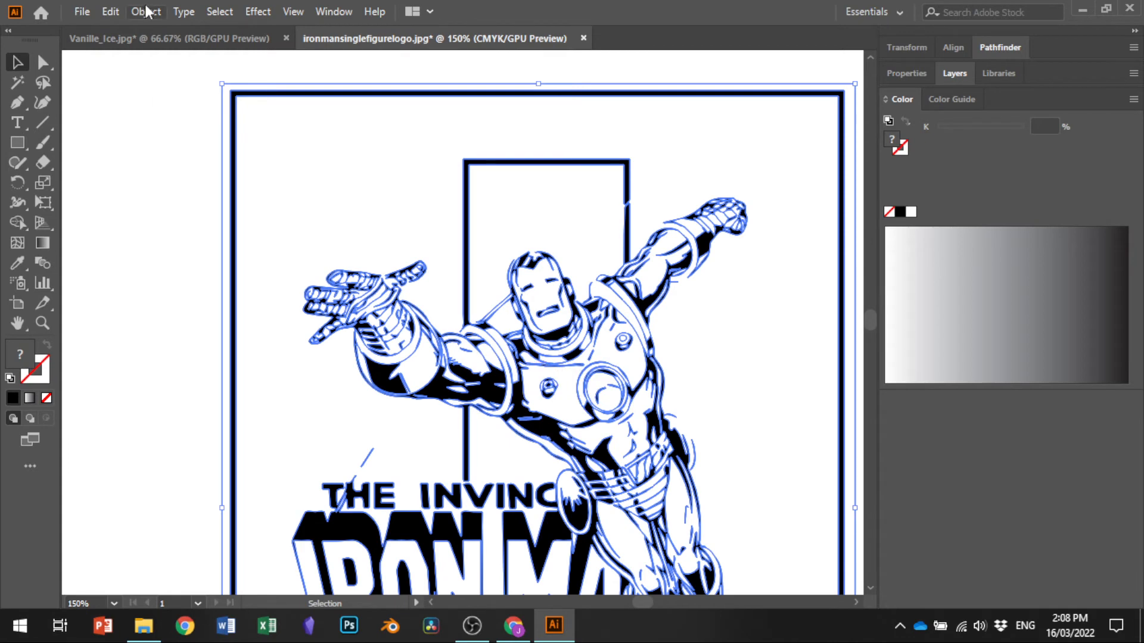
click(146, 11)
click(216, 105)
click(154, 301)
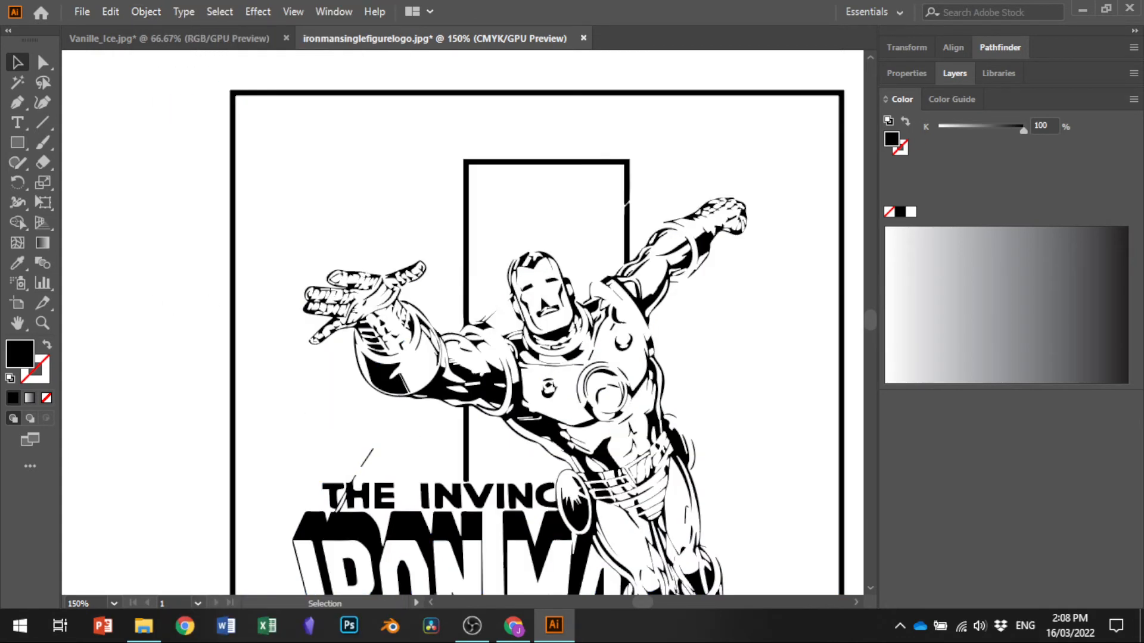
Select Iron Man's chest plate and try a red fill in the Color Picker.
click(622, 359)
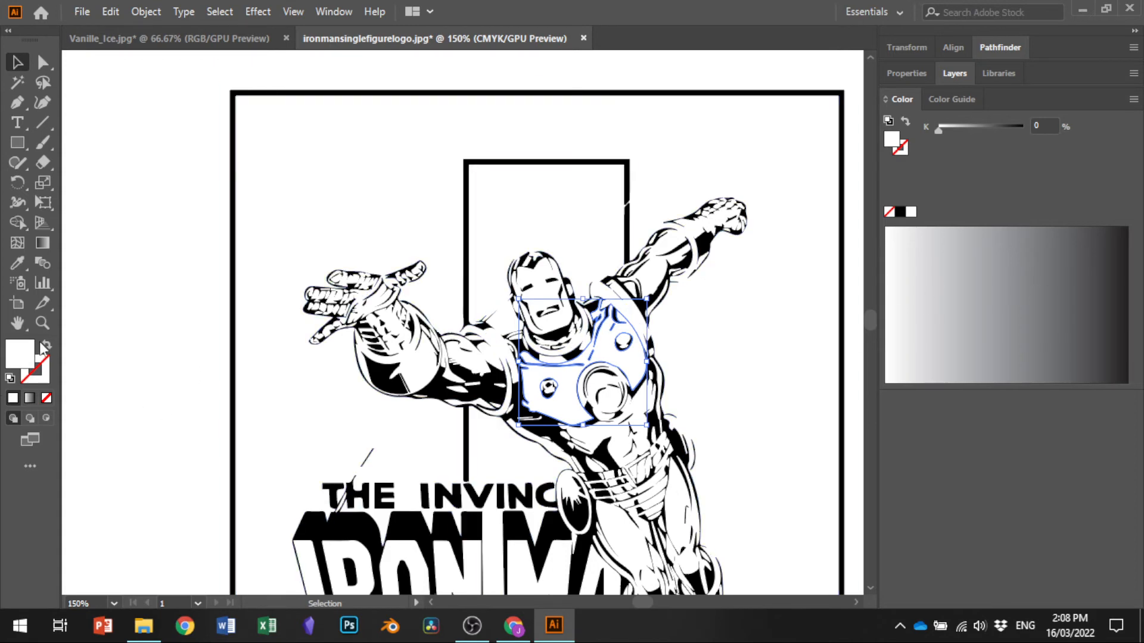
double_click(21, 360)
click(616, 175)
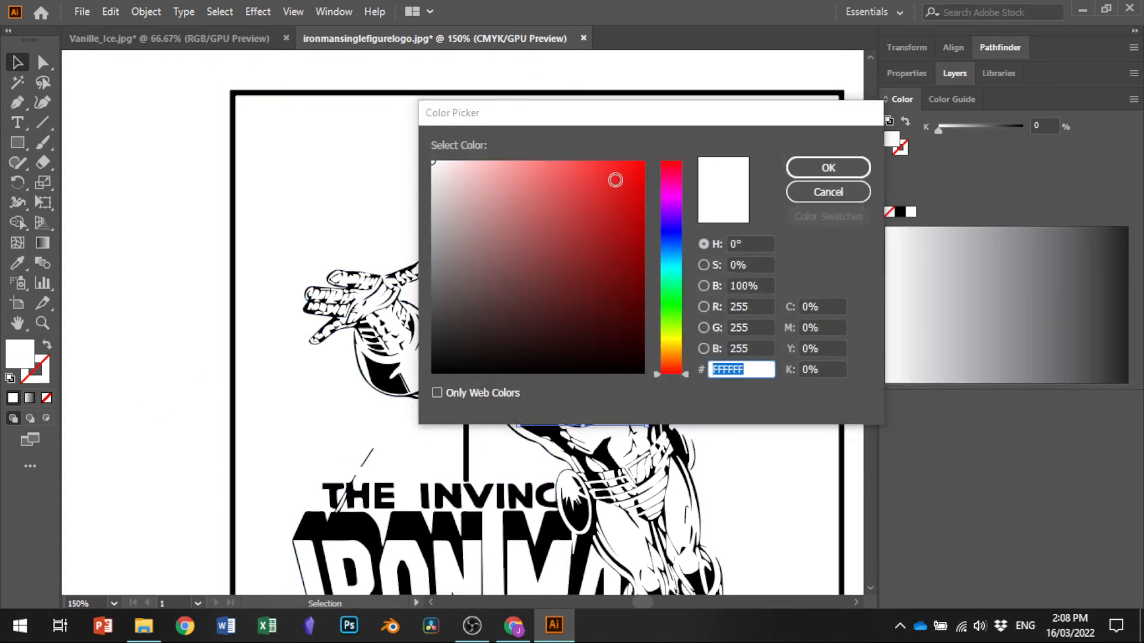
click(800, 192)
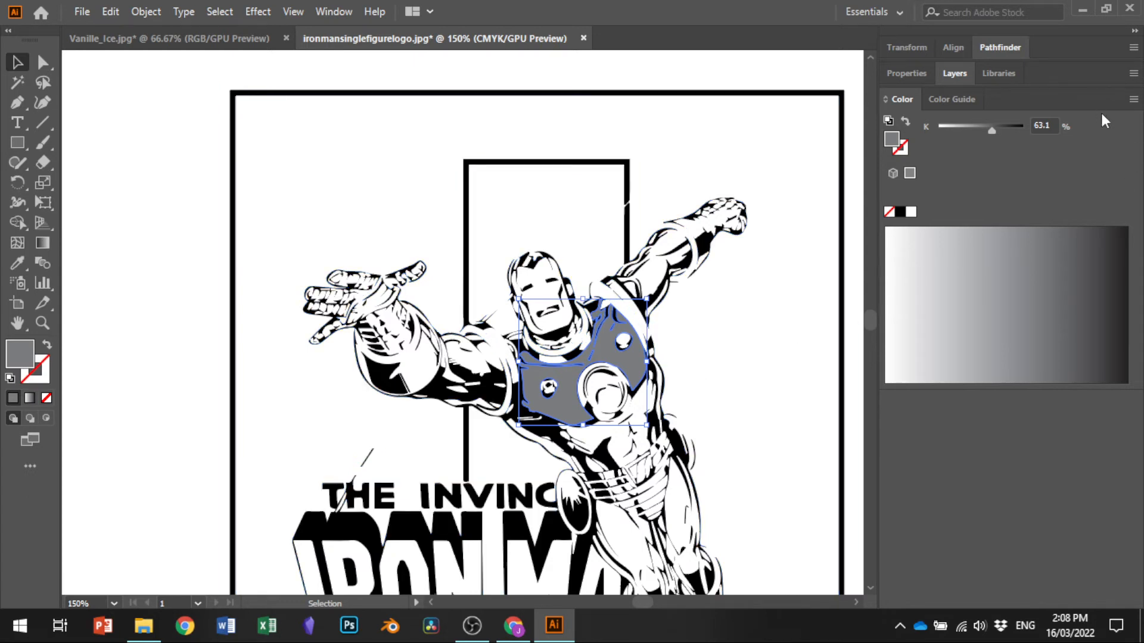
Switch the colour model from Grayscale to RGB and fill the chest plate with red EF2020.
click(1133, 99)
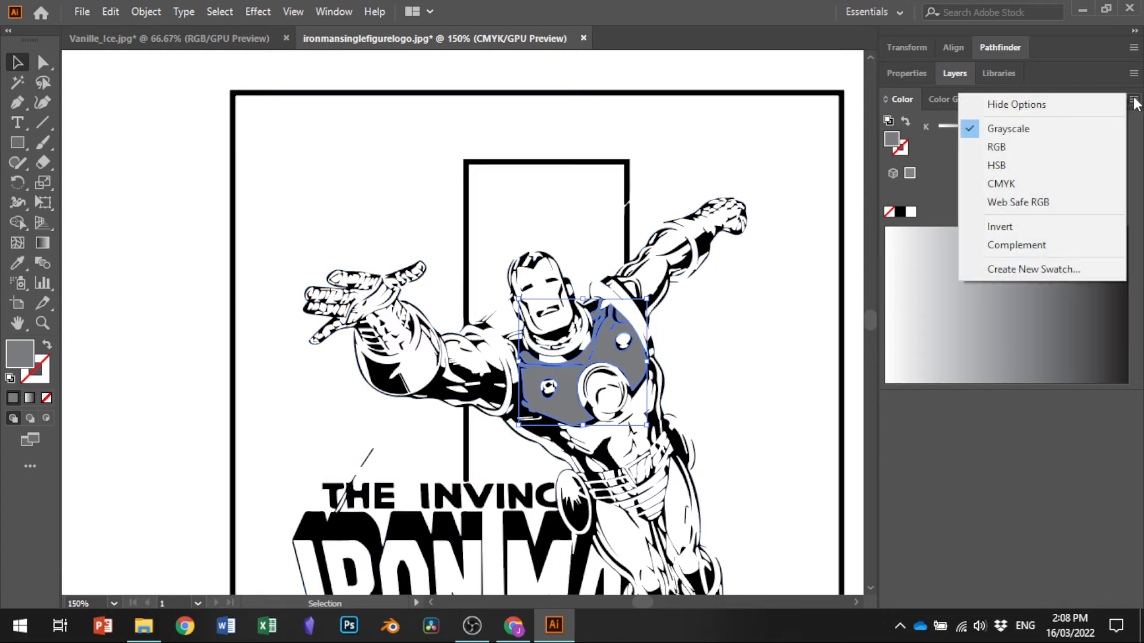
click(901, 103)
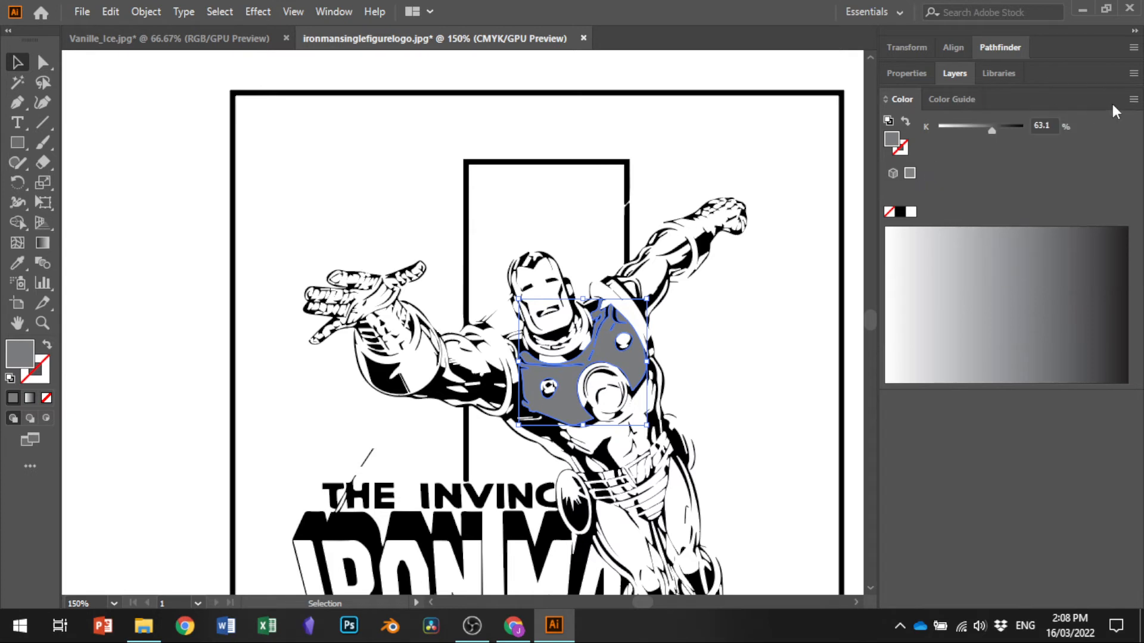
click(1133, 99)
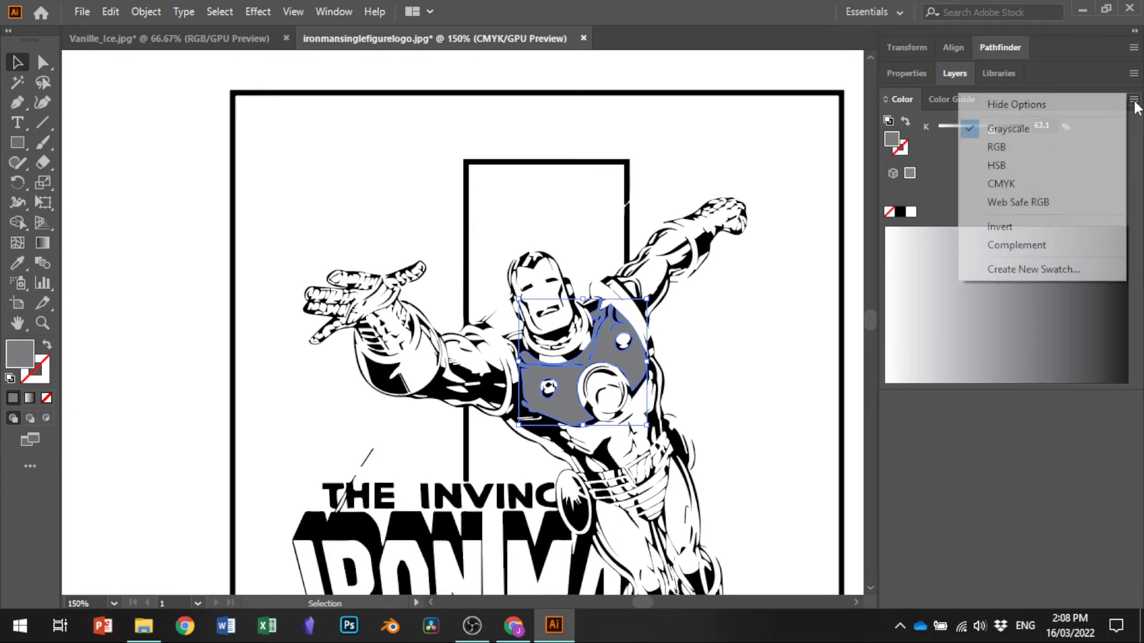
click(993, 147)
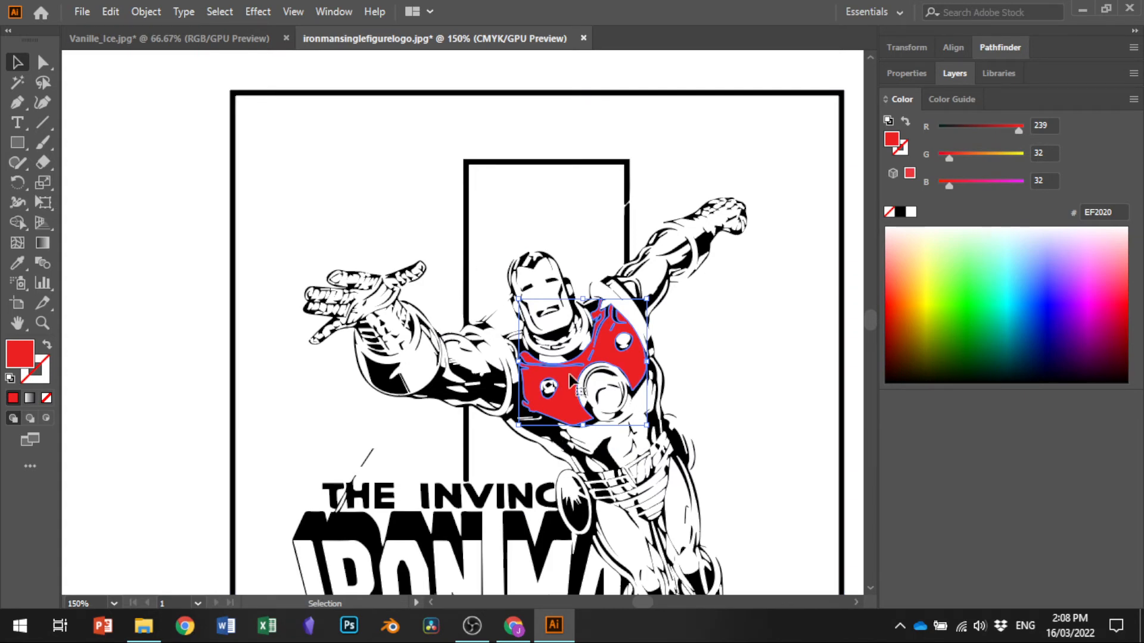
click(659, 265)
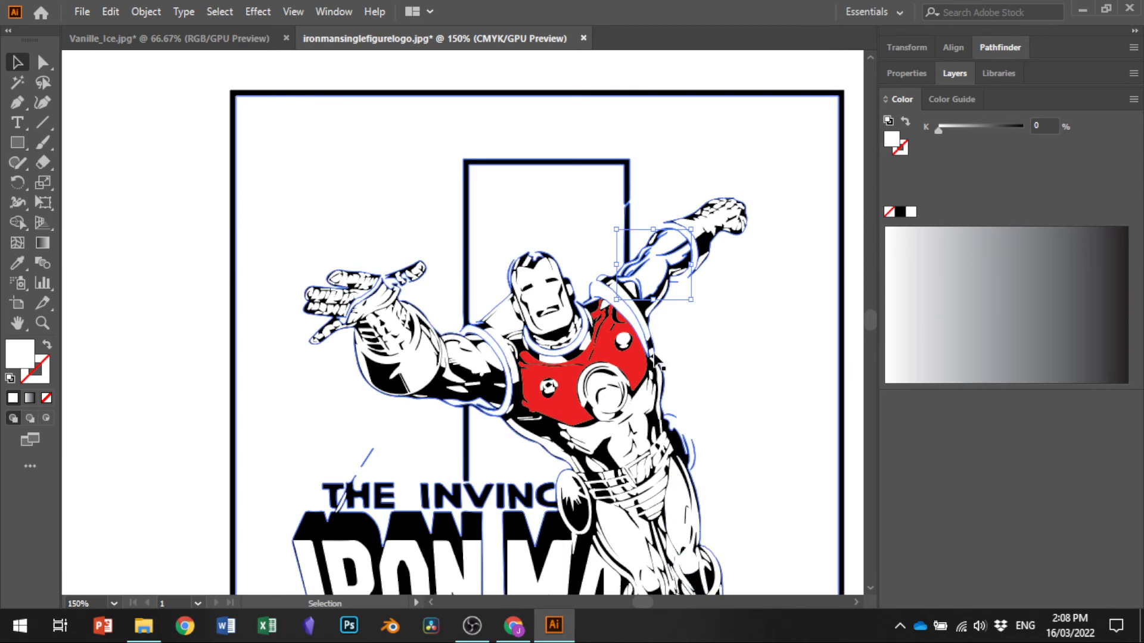
click(96, 293)
drag(353, 209, 446, 313)
key(ctrl+z)
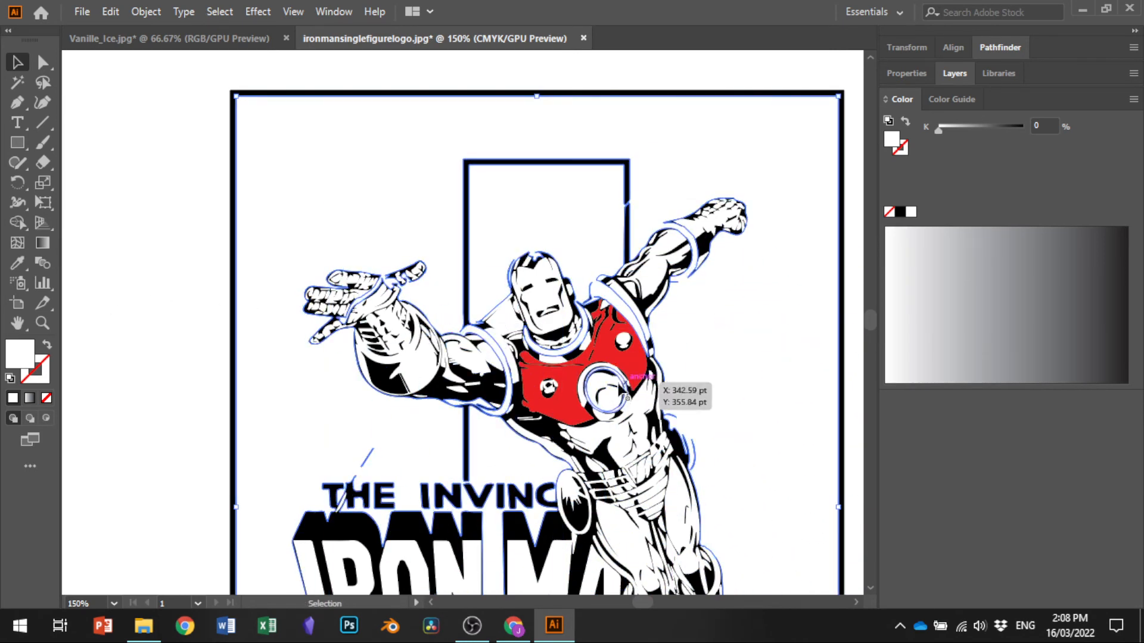
Try to select several pieces of the outstretched forearm together and change their colour model to RGB, and clear the selection.
shift+click(350, 359)
shift+click(390, 334)
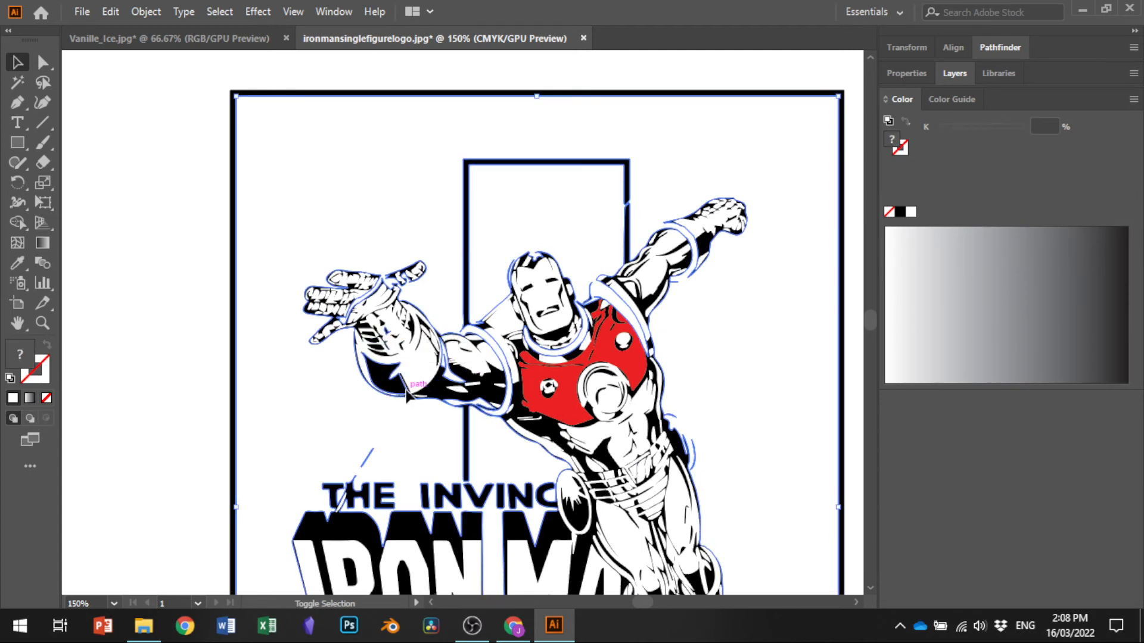
click(1134, 100)
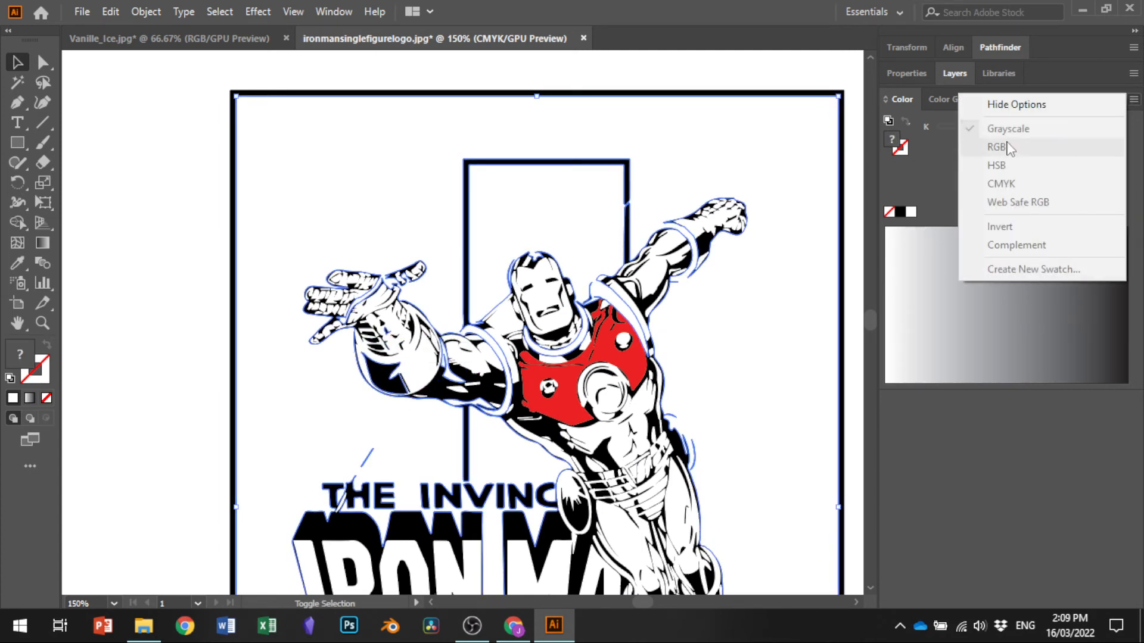
click(100, 277)
click(204, 316)
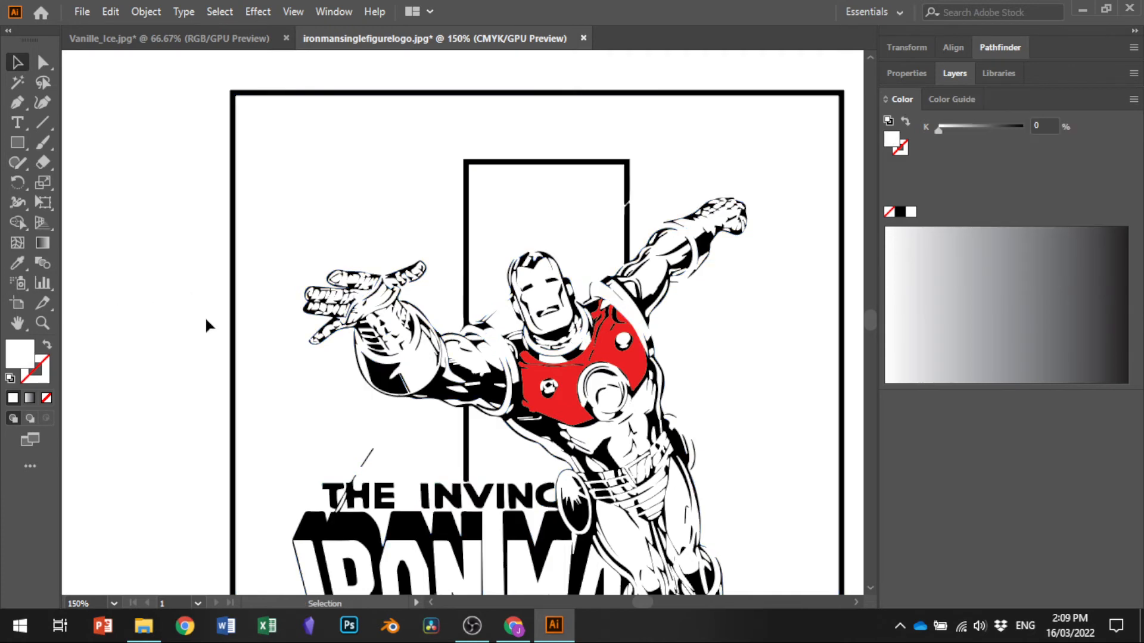
Select the background shape around the figure, try green 49FF59 on it using the RGB colour model, and remove its fill.
scroll(206, 317, down, 3)
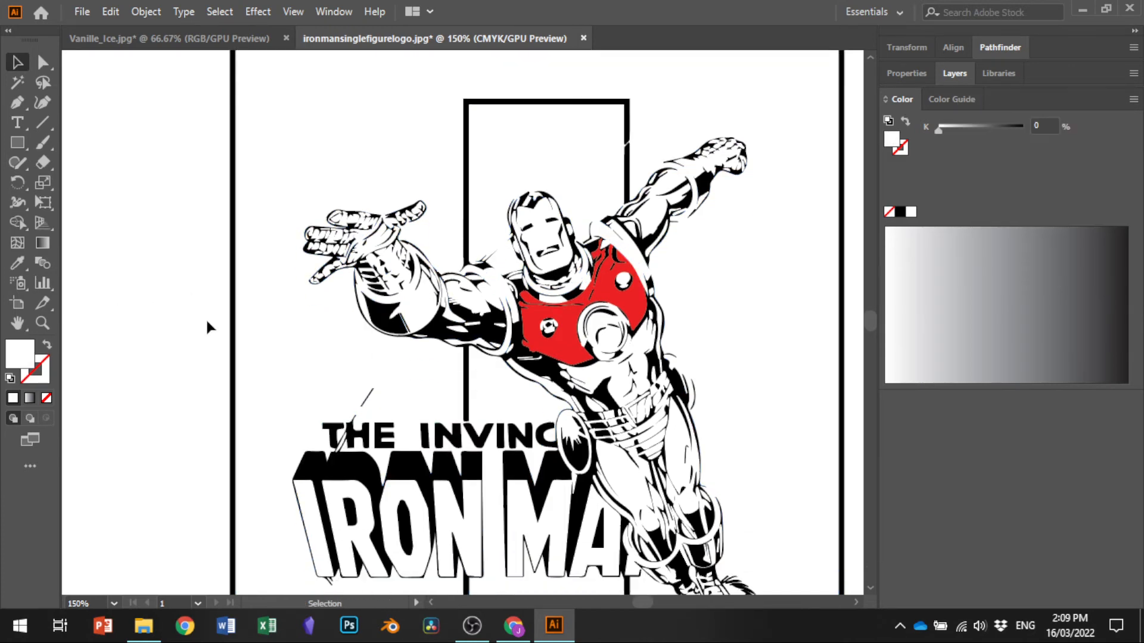
click(464, 255)
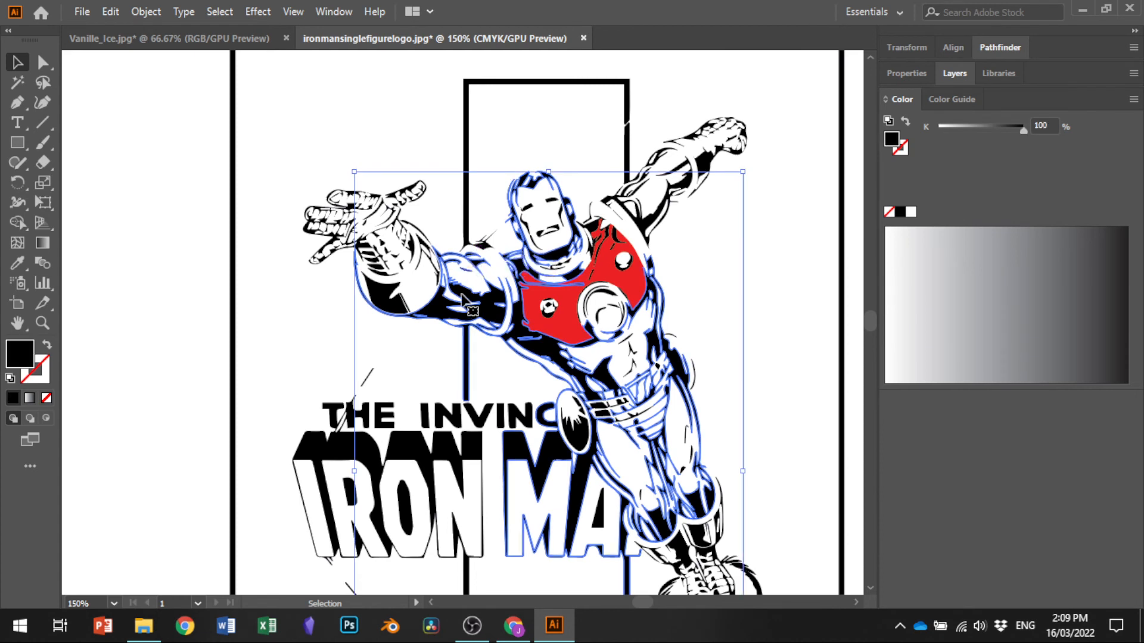
scroll(465, 289, up, 1)
click(262, 142)
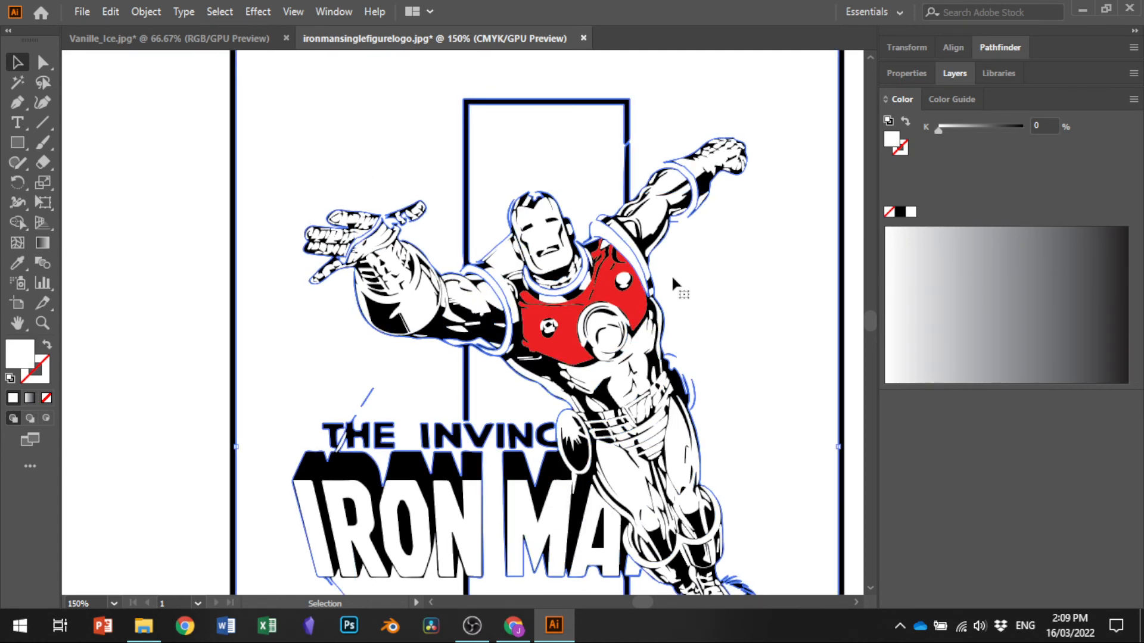
click(1134, 99)
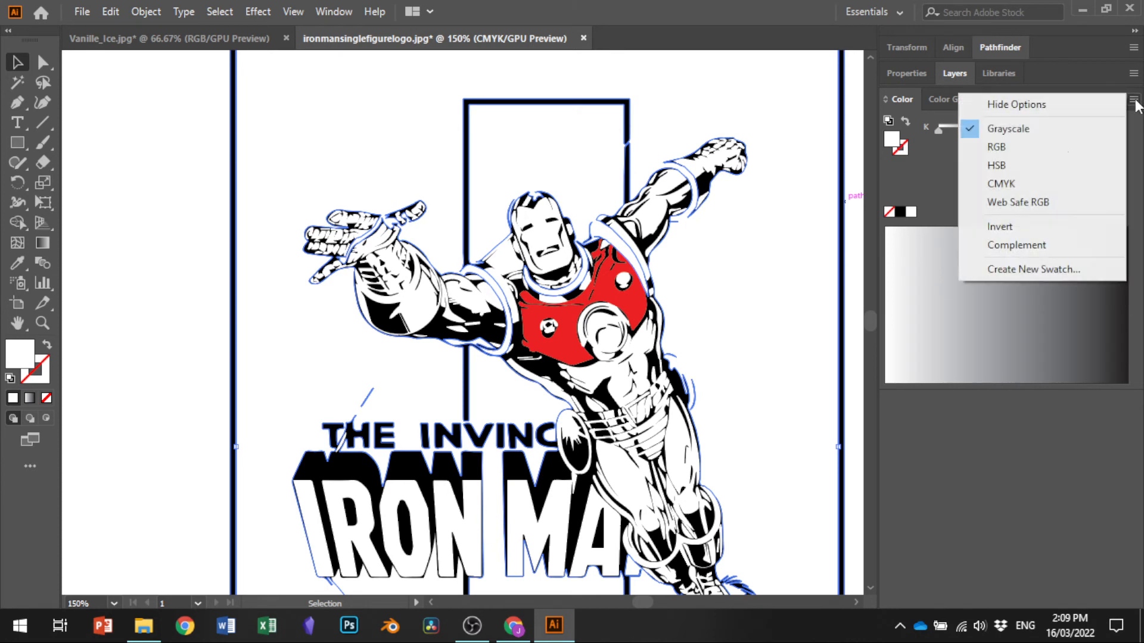
click(1016, 169)
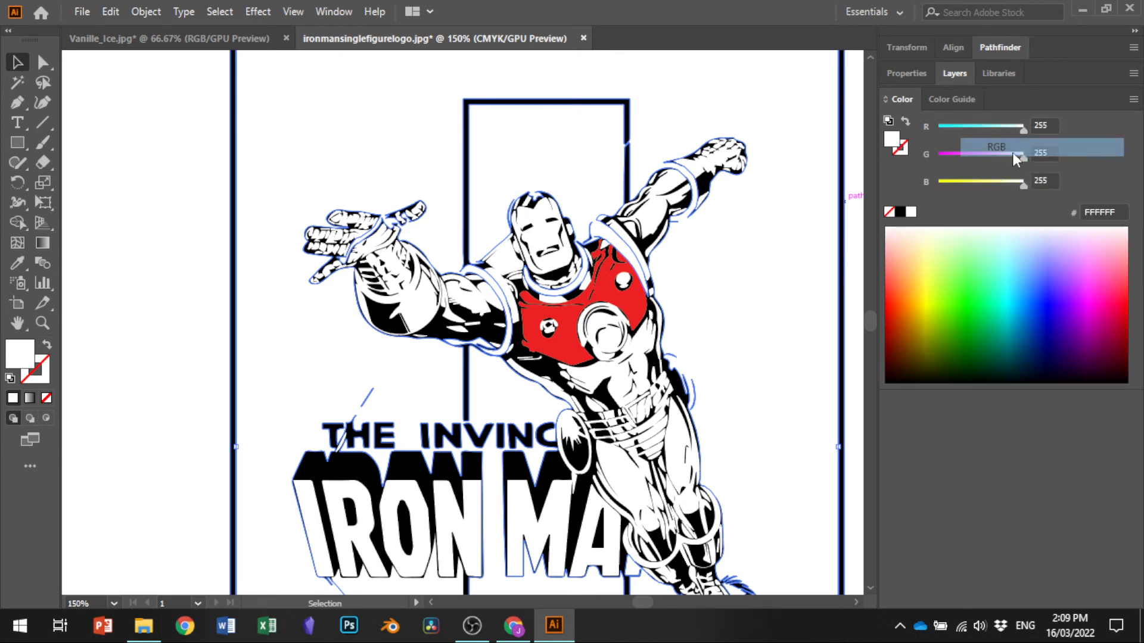
click(976, 274)
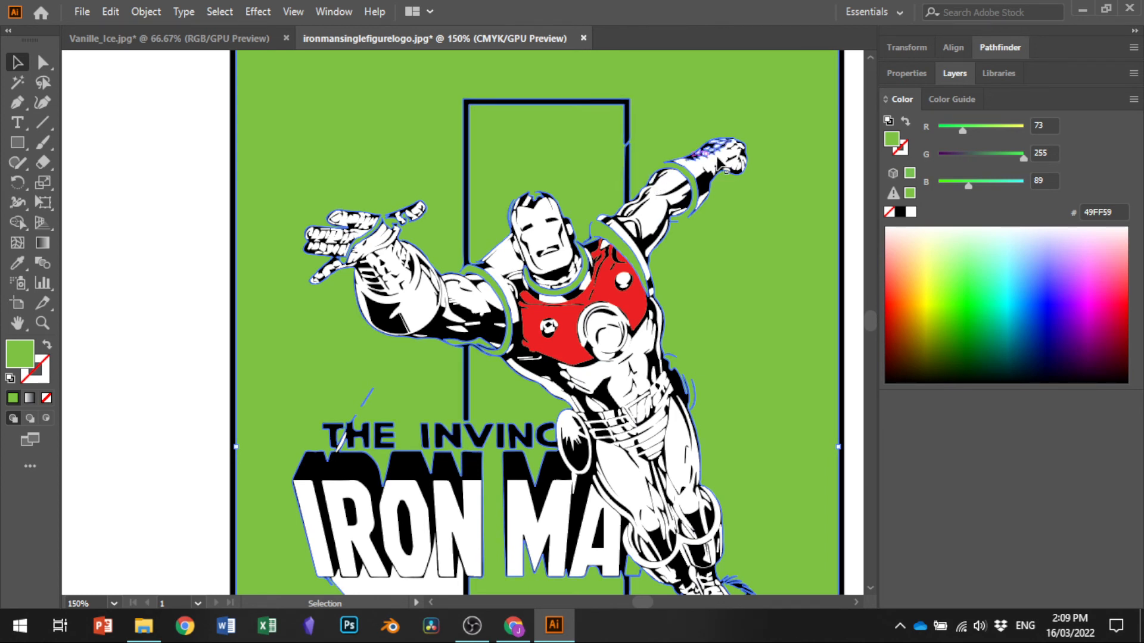
click(889, 212)
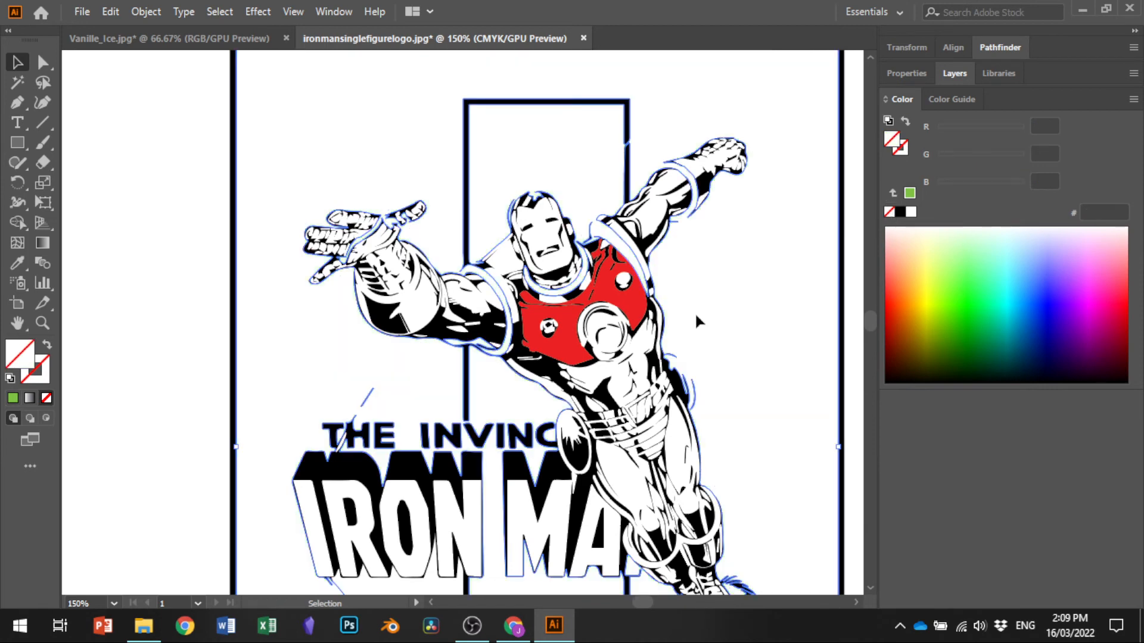
Add a new empty layer and move it beneath Layer 1.
click(967, 74)
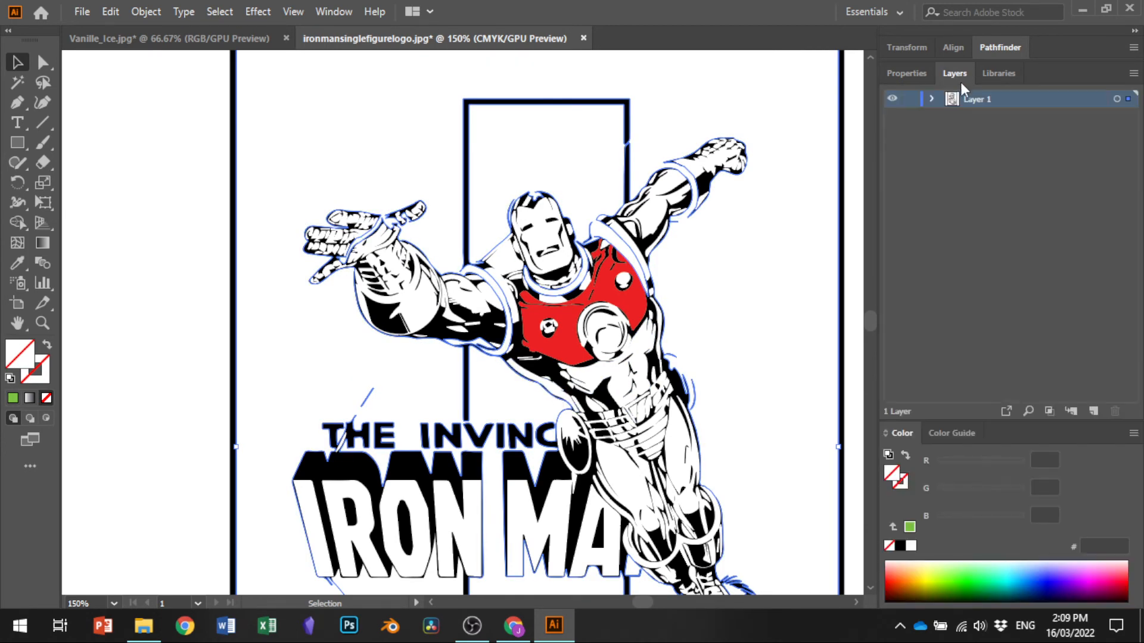
click(1091, 410)
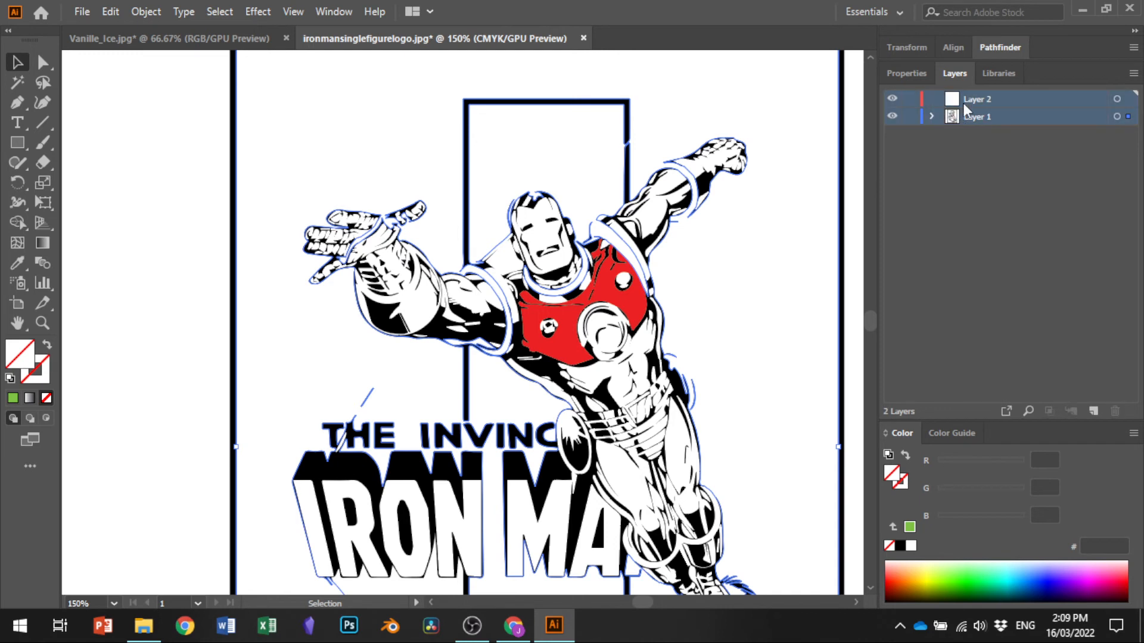
drag(971, 99, 984, 123)
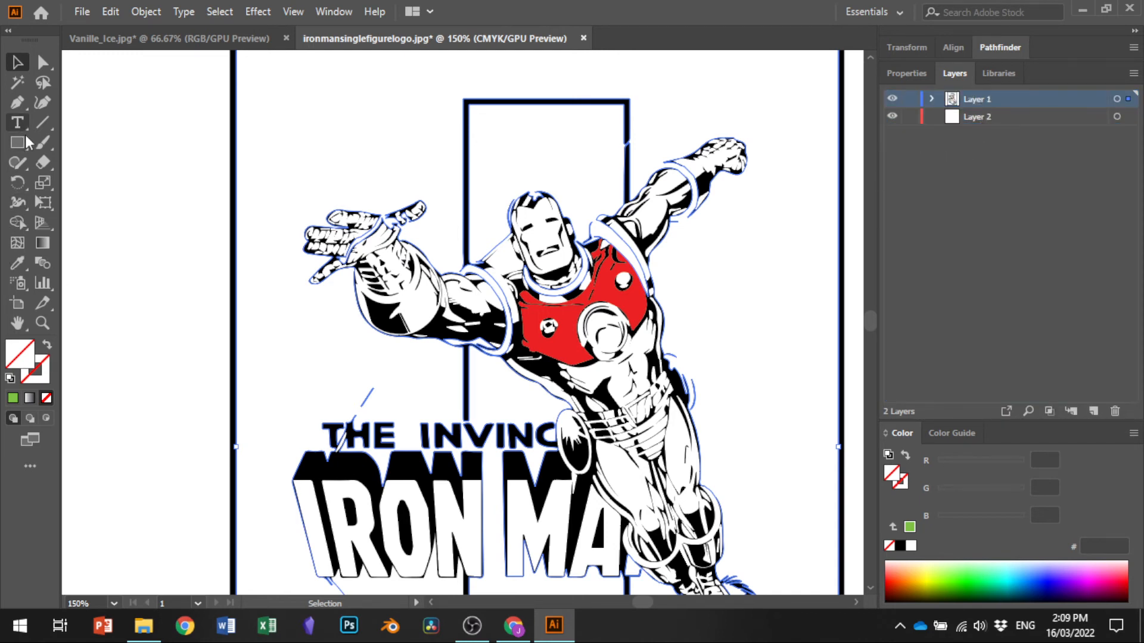
Choose the Paintbrush tool, lock Layer 1 and make Layer 2 the active layer.
click(52, 147)
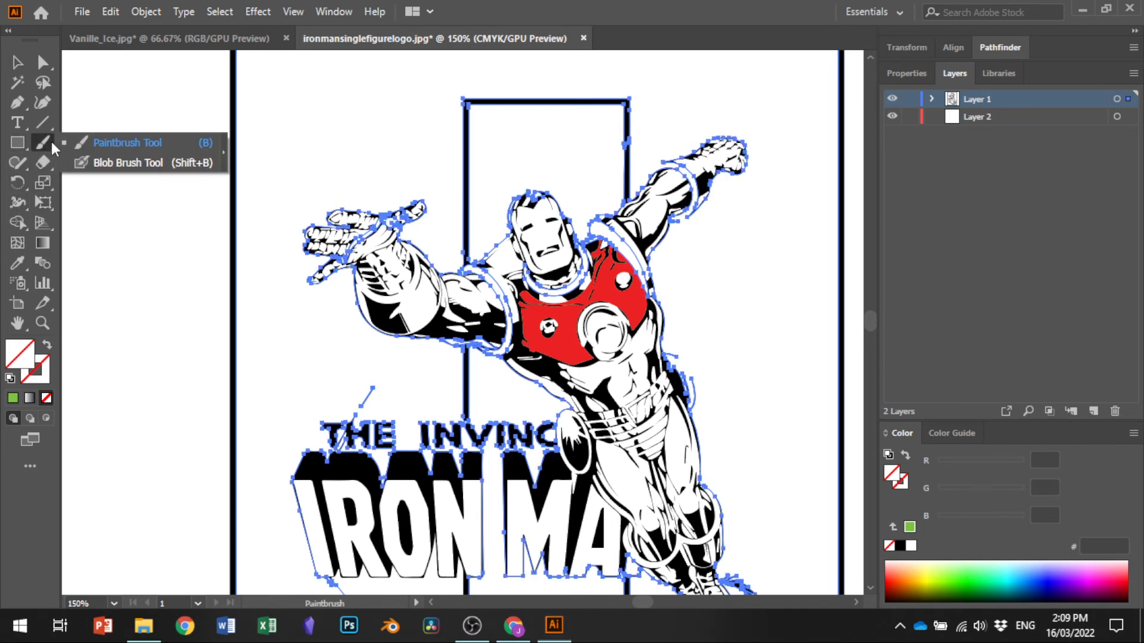
click(78, 143)
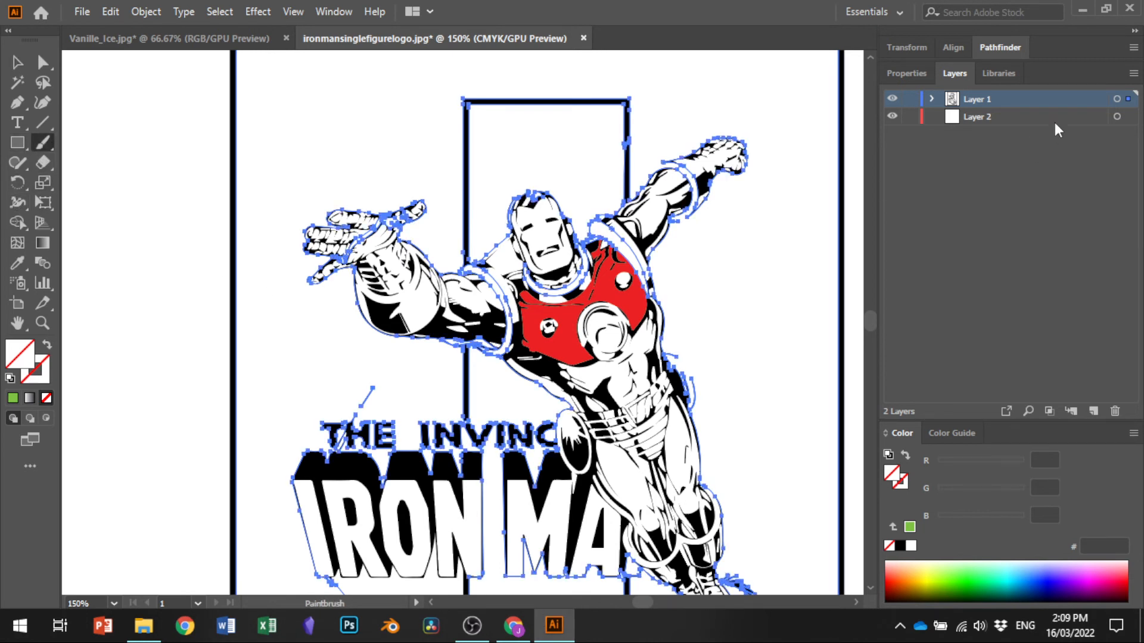
click(910, 99)
click(976, 116)
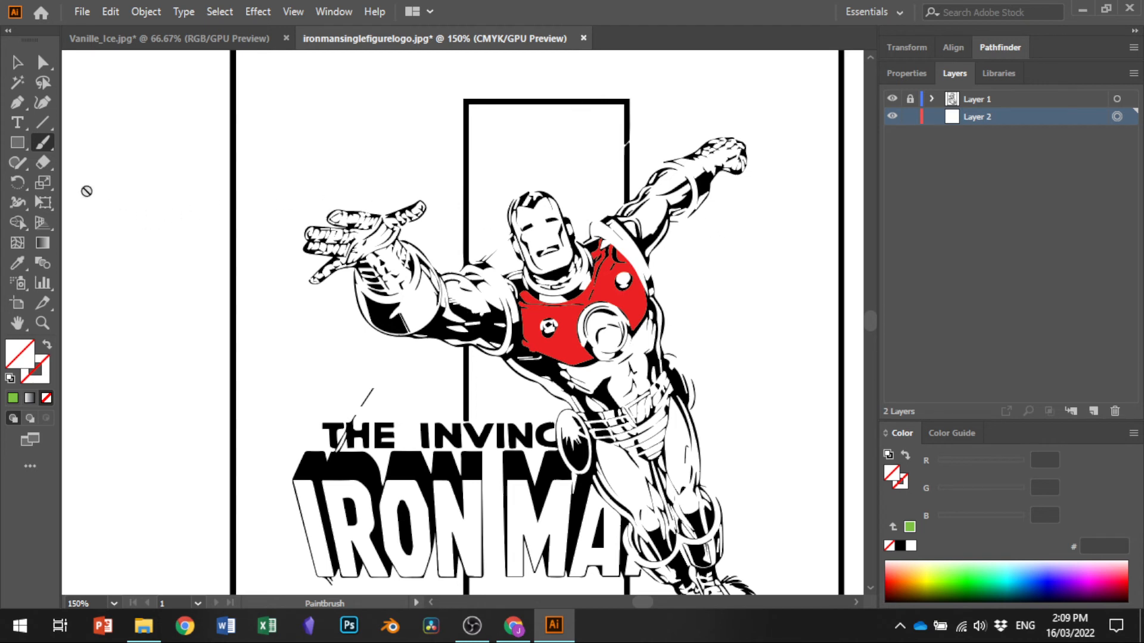
Set the fill to green 49FF59 and paint over the outstretched hand and forearm on Layer 2 with the Blob Brush.
click(47, 146)
click(69, 148)
click(13, 398)
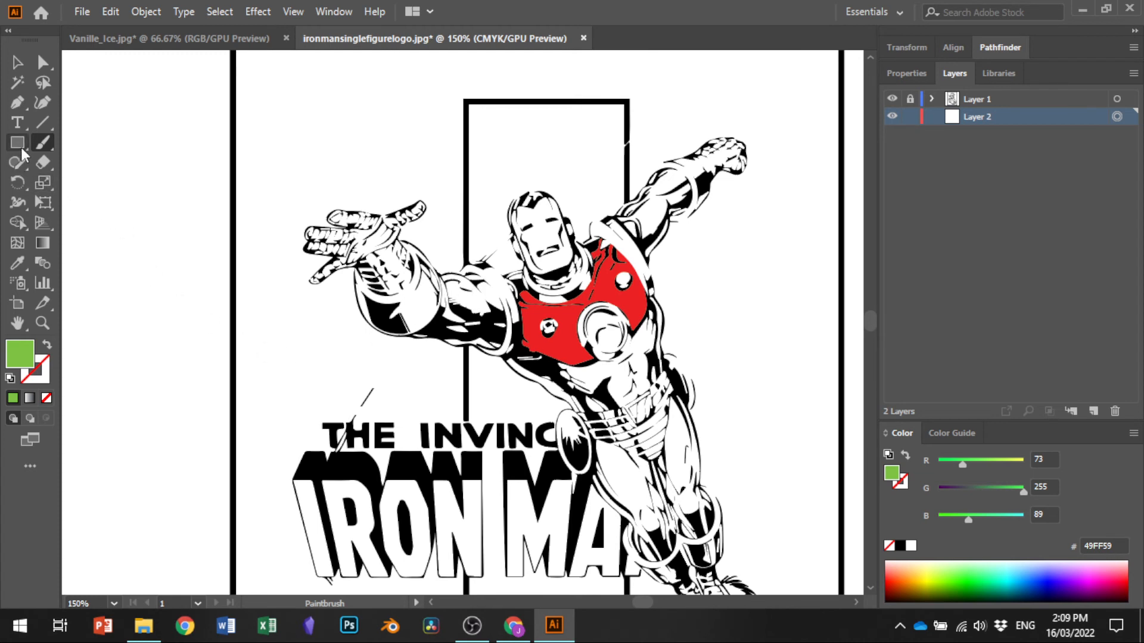
click(20, 162)
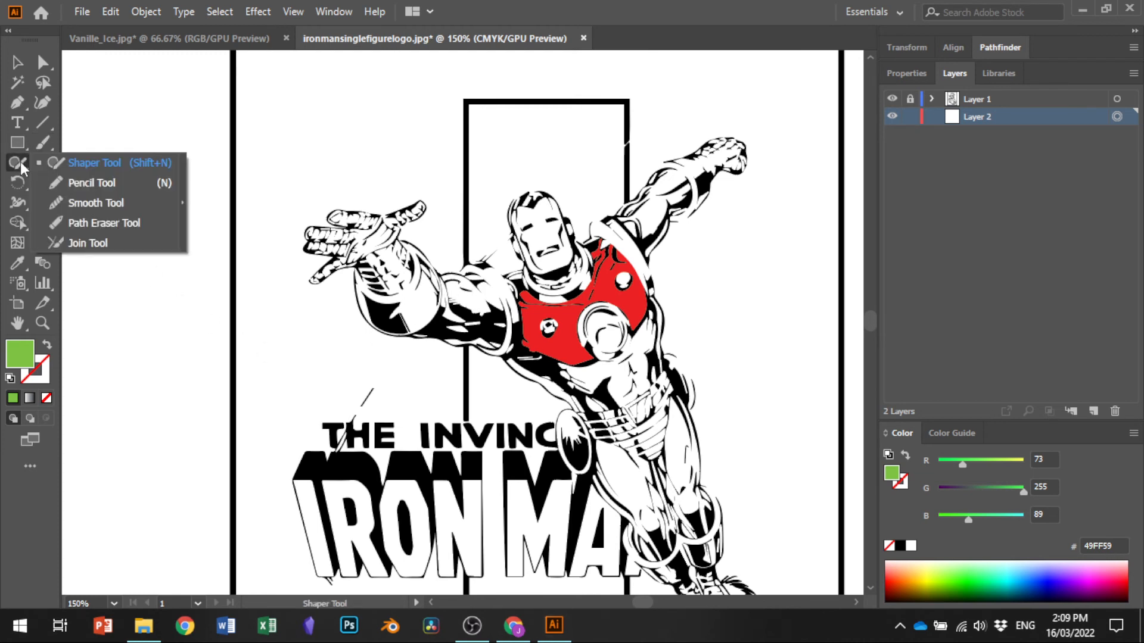
click(46, 144)
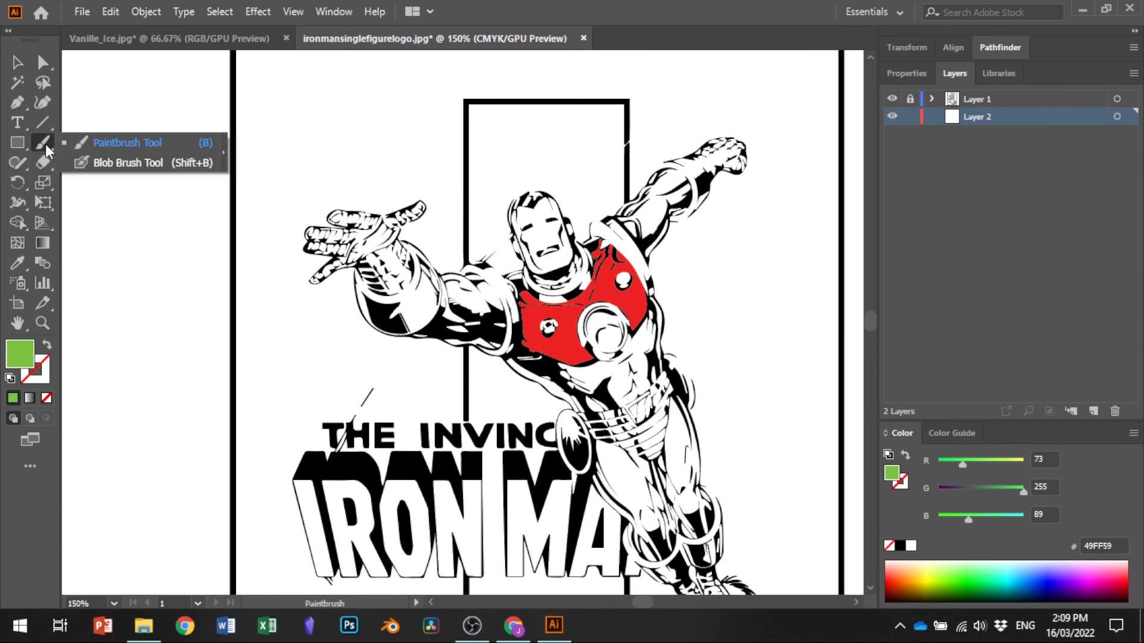
click(127, 163)
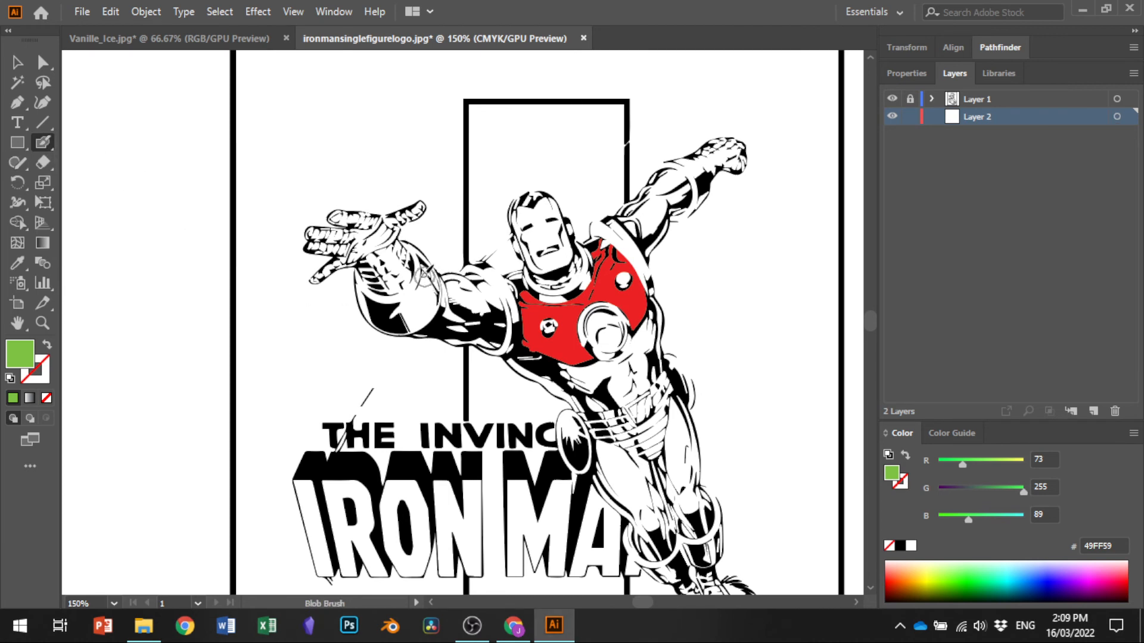
mouse_move(420, 267)
mouse_down()
mouse_move(411, 300)
mouse_move(373, 309)
mouse_move(409, 328)
mouse_move(433, 292)
mouse_move(369, 225)
mouse_move(357, 281)
mouse_move(368, 304)
mouse_move(386, 238)
mouse_move(333, 229)
mouse_move(365, 222)
mouse_up()
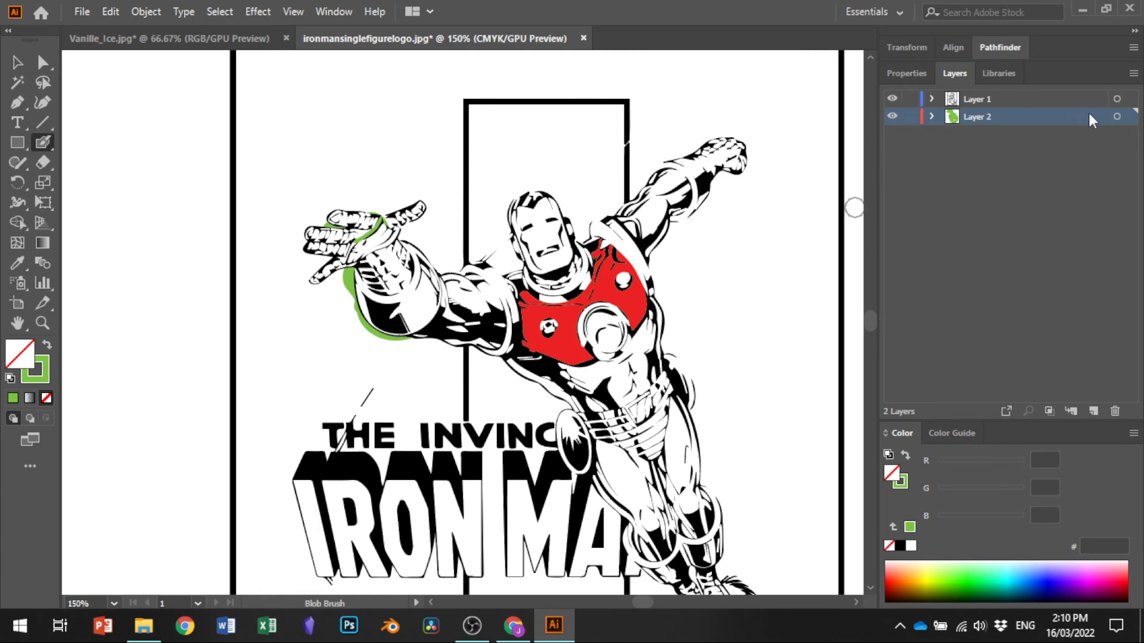
Select only the large white forearm piece of the outstretched arm on Layer 1 and remove its fill.
click(1117, 99)
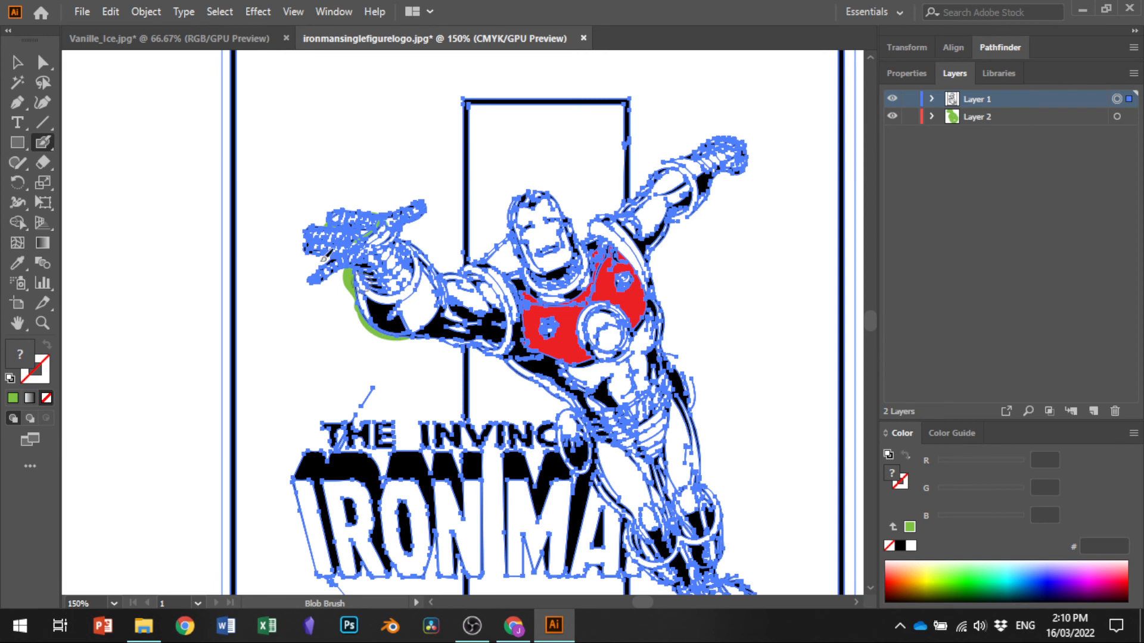
click(18, 63)
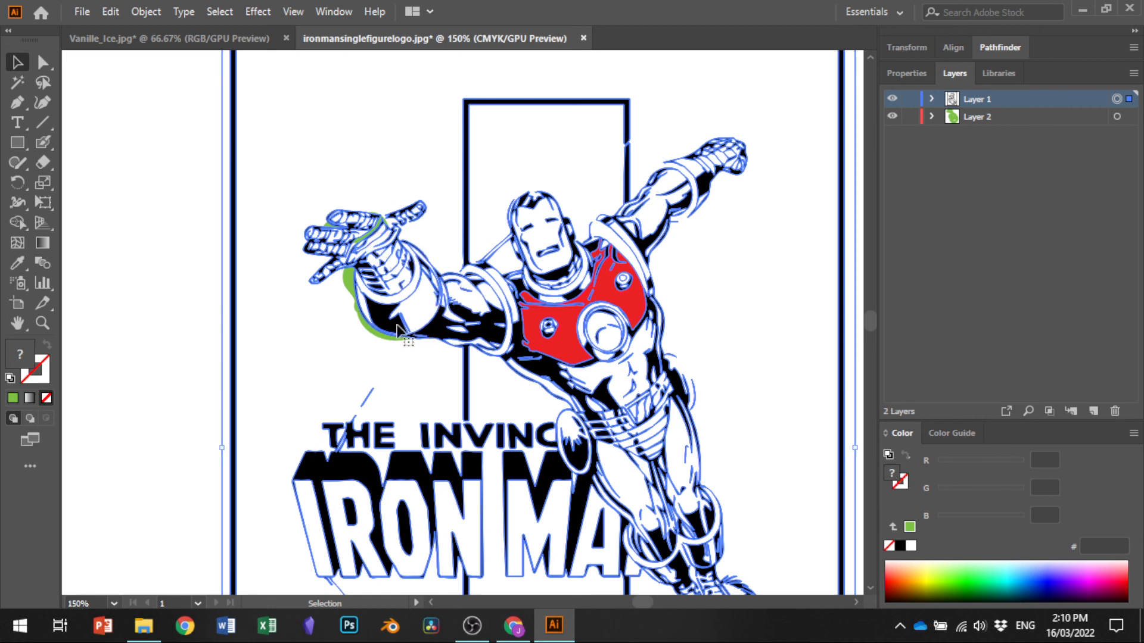
click(145, 250)
click(412, 309)
click(910, 545)
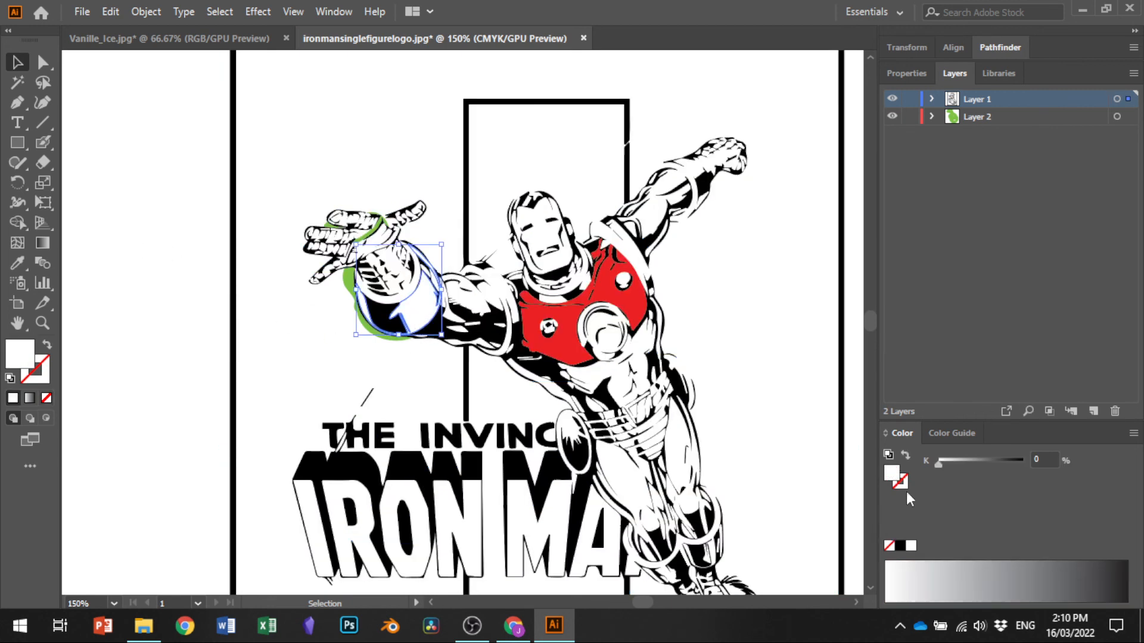
Select the small white piece inside the wrist of the outstretched arm and remove its fill.
click(402, 287)
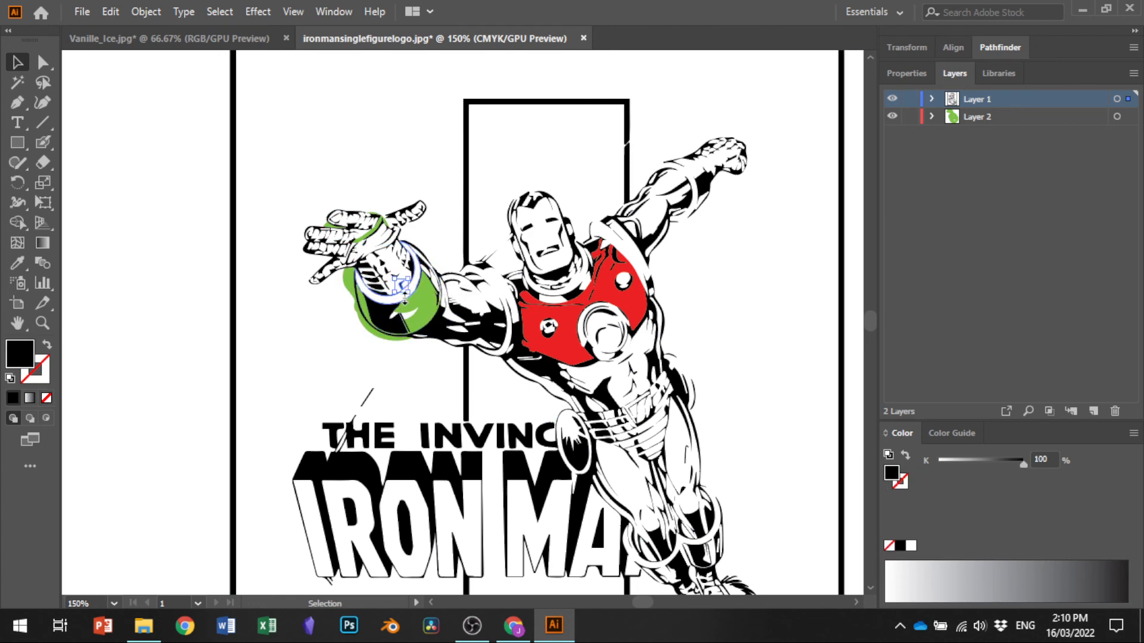
click(393, 271)
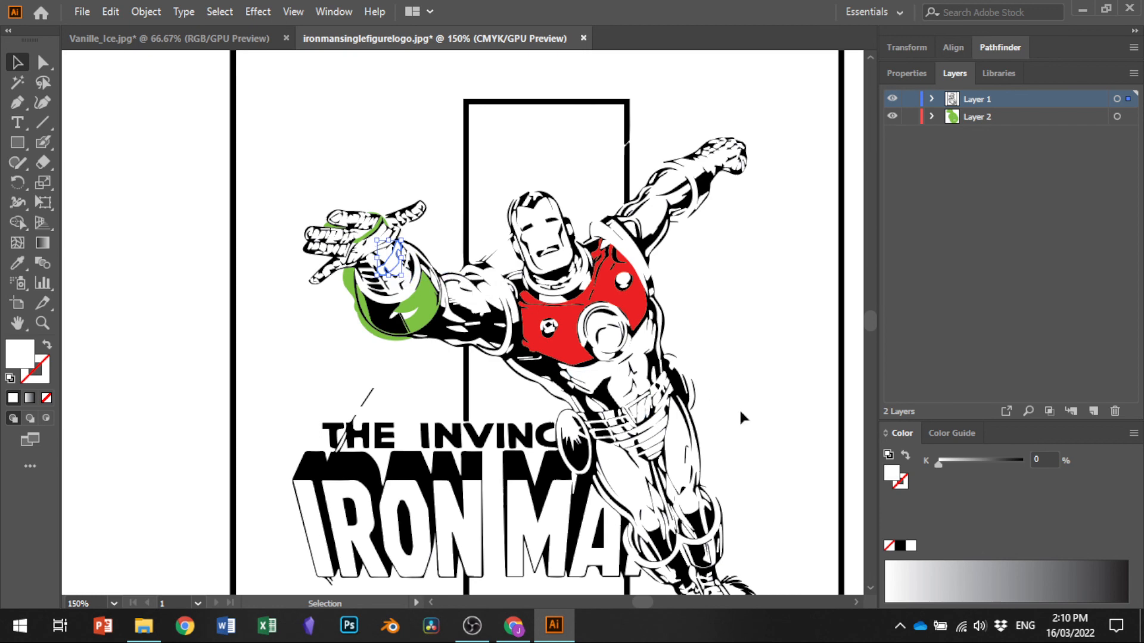
click(888, 546)
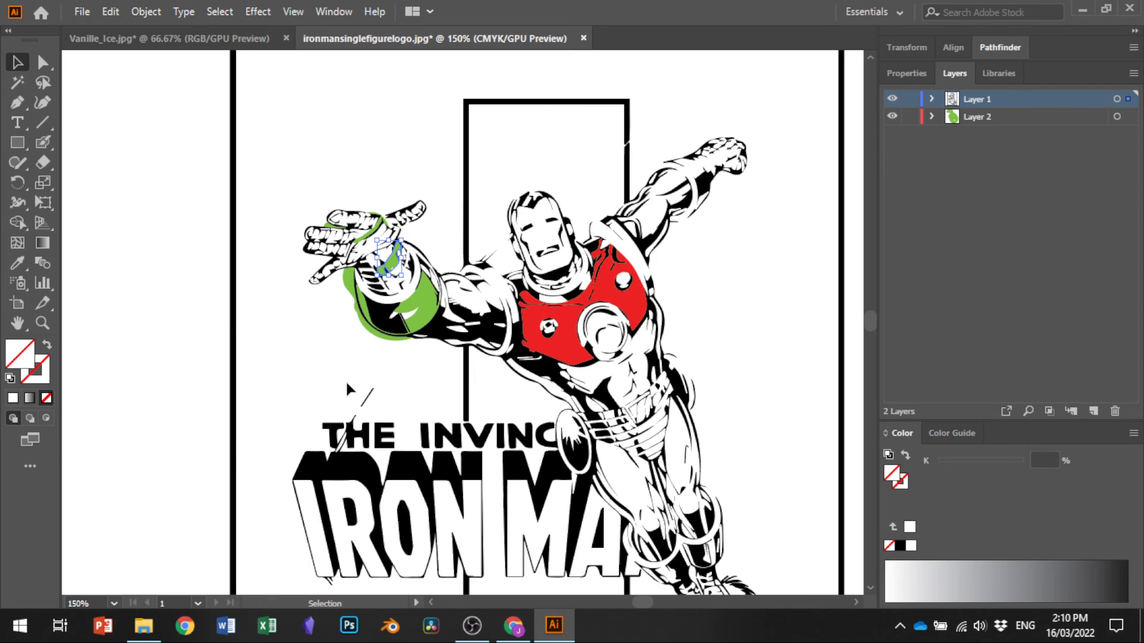
Switch to File Explorer and maximize the images folder window to view the source line drawings.
scroll(348, 390, down, 1)
click(146, 628)
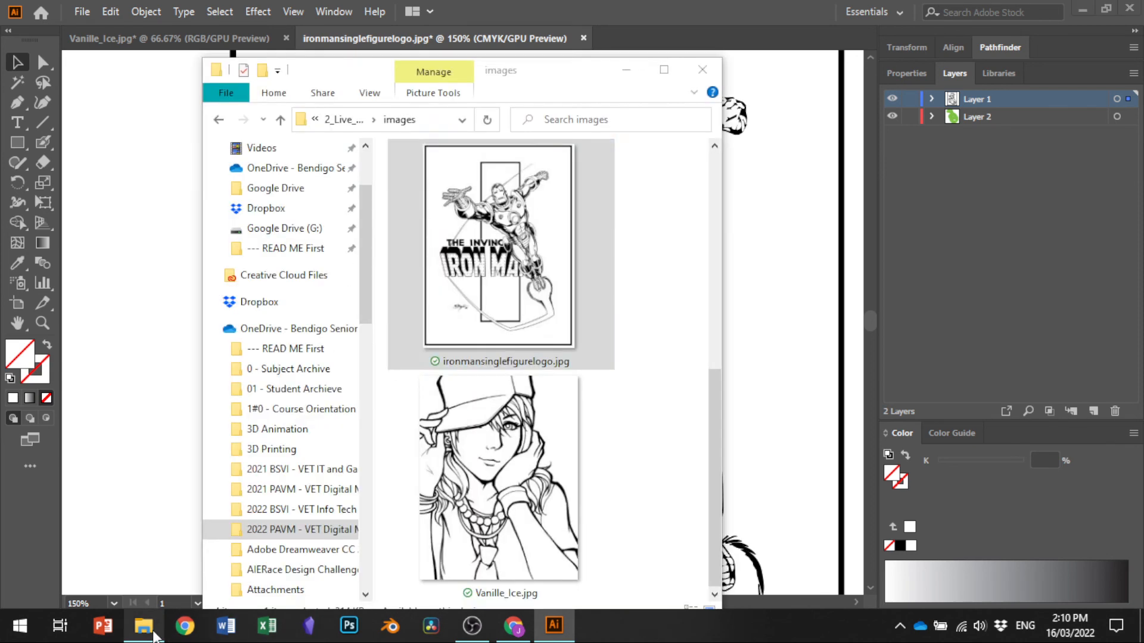
click(664, 70)
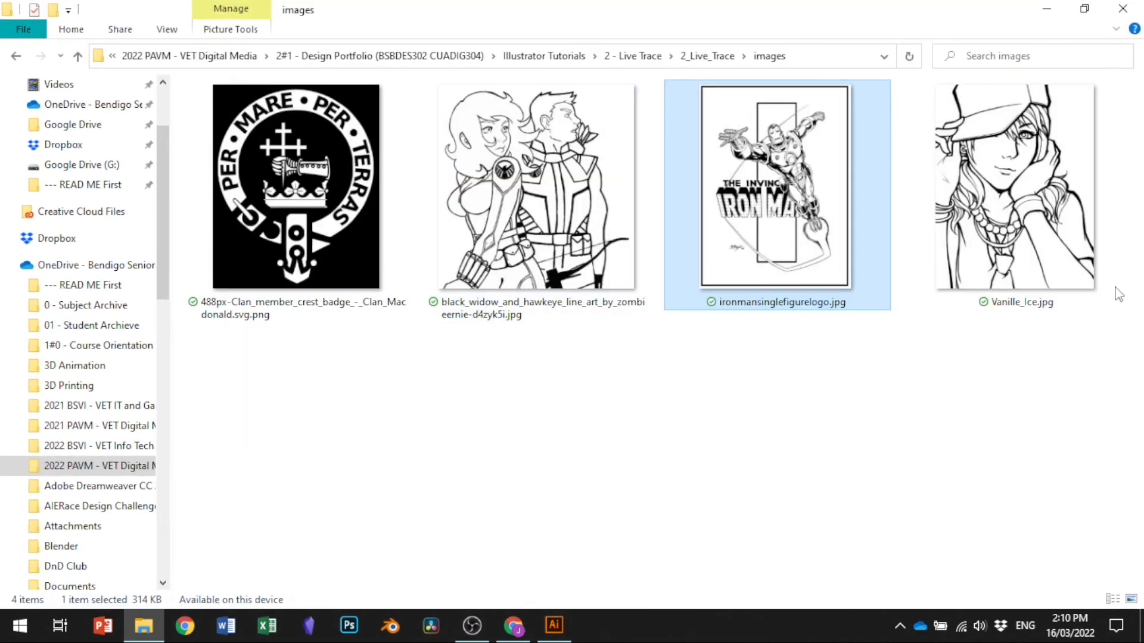